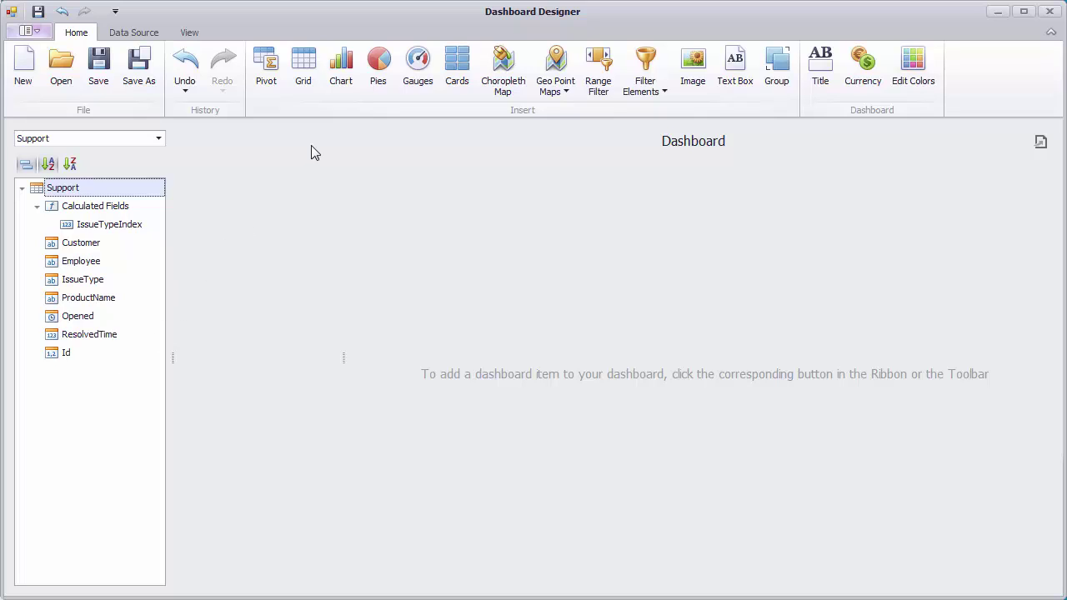
# Add a pie of Id (Count) by IssueType, showing Normal 87.06% and Critical 12.94%
pyautogui.click(379, 71)
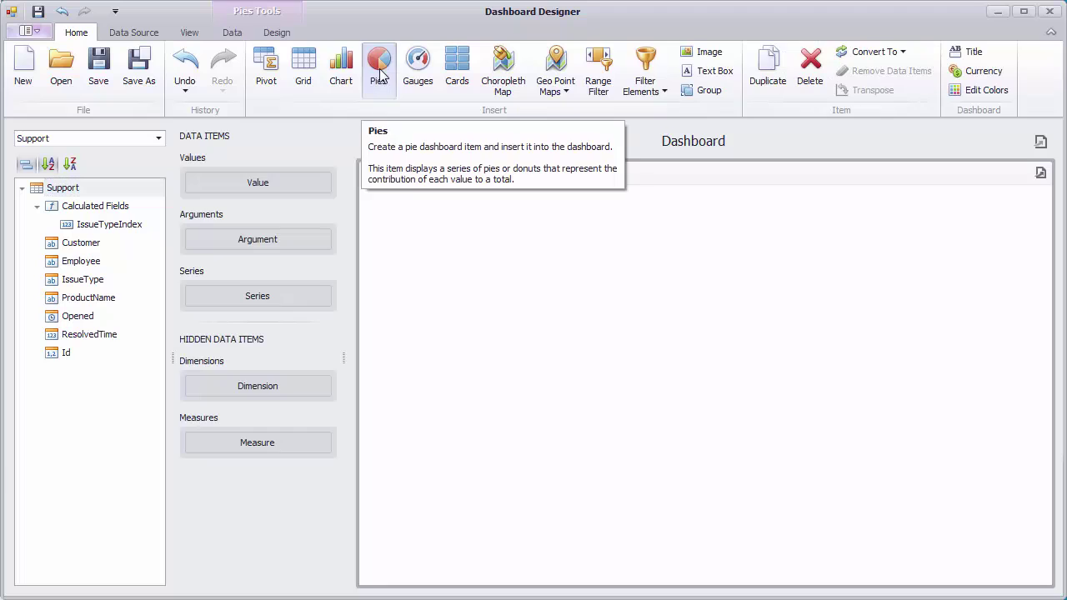
pyautogui.click(84, 358)
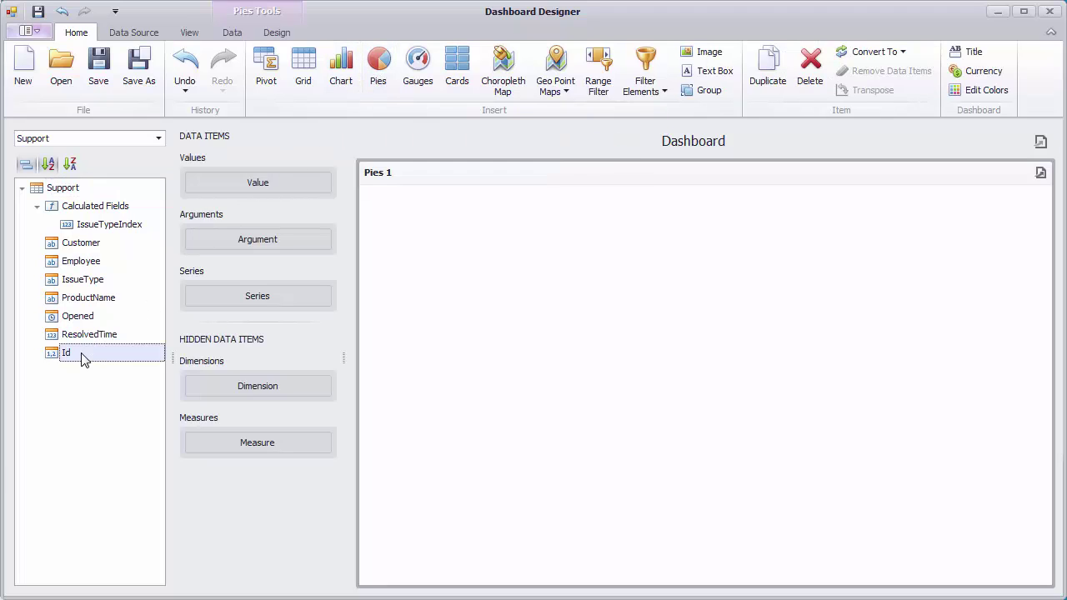
pyautogui.moveTo(84, 359)
pyautogui.mouseDown()
pyautogui.moveTo(150, 281)
pyautogui.moveTo(267, 185)
pyautogui.mouseUp()
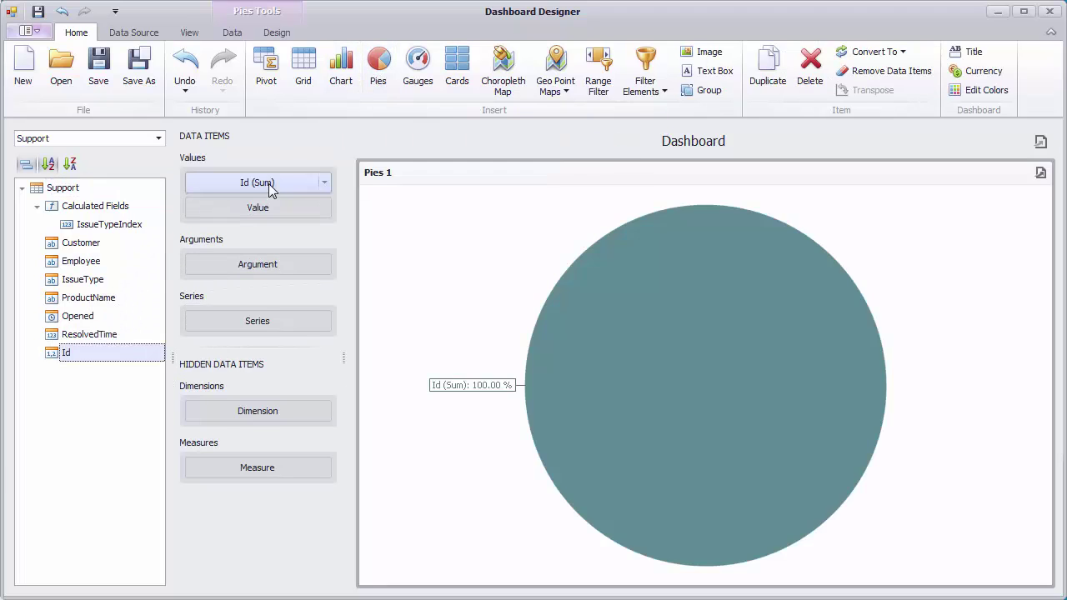
pyautogui.click(322, 184)
pyautogui.click(400, 208)
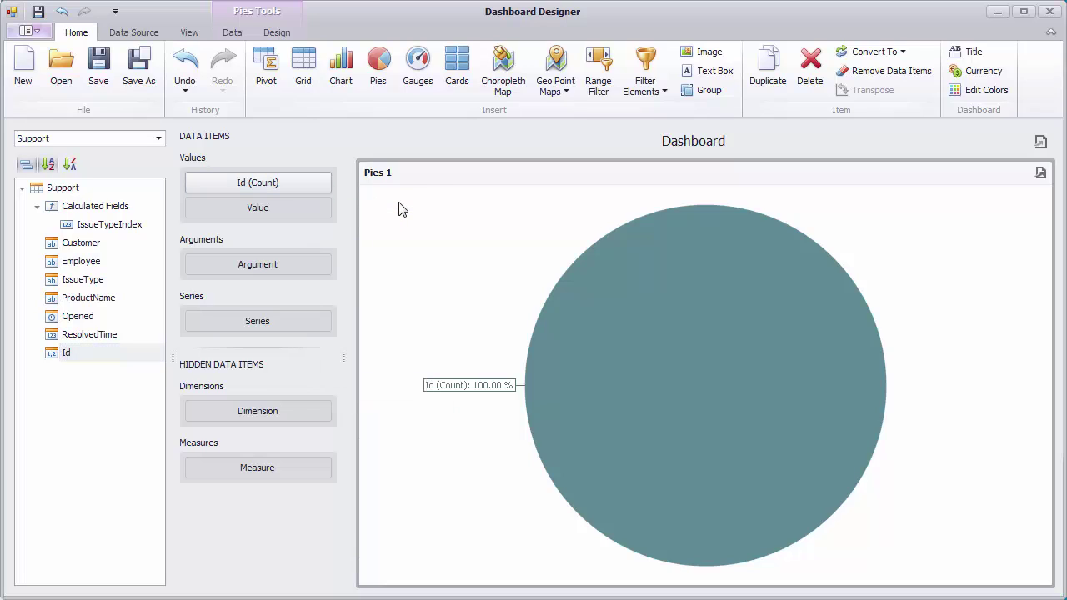
pyautogui.click(117, 285)
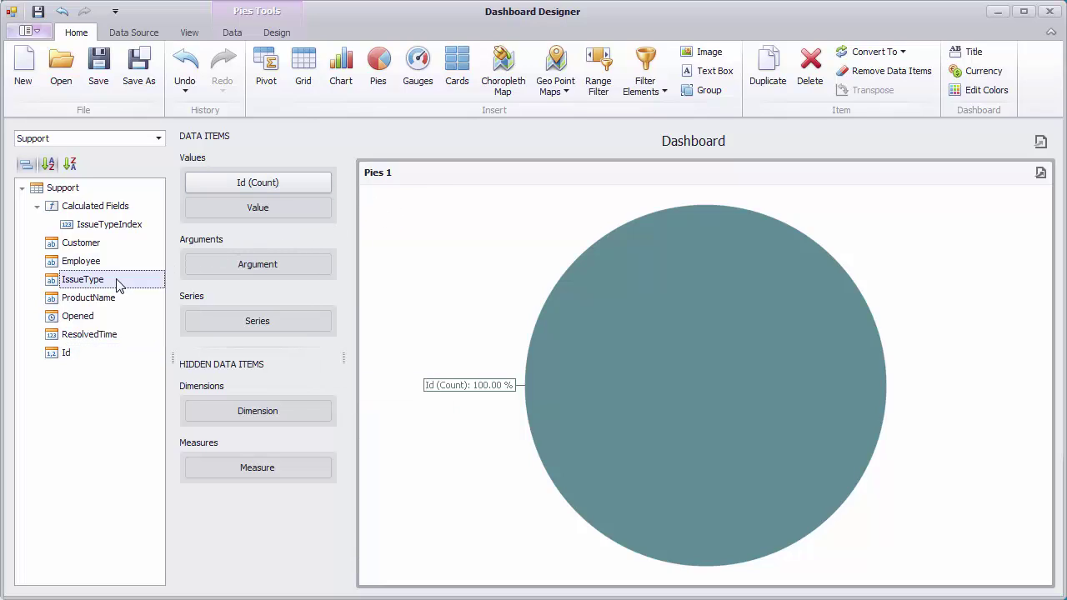
pyautogui.moveTo(118, 285); pyautogui.dragTo(270, 263)
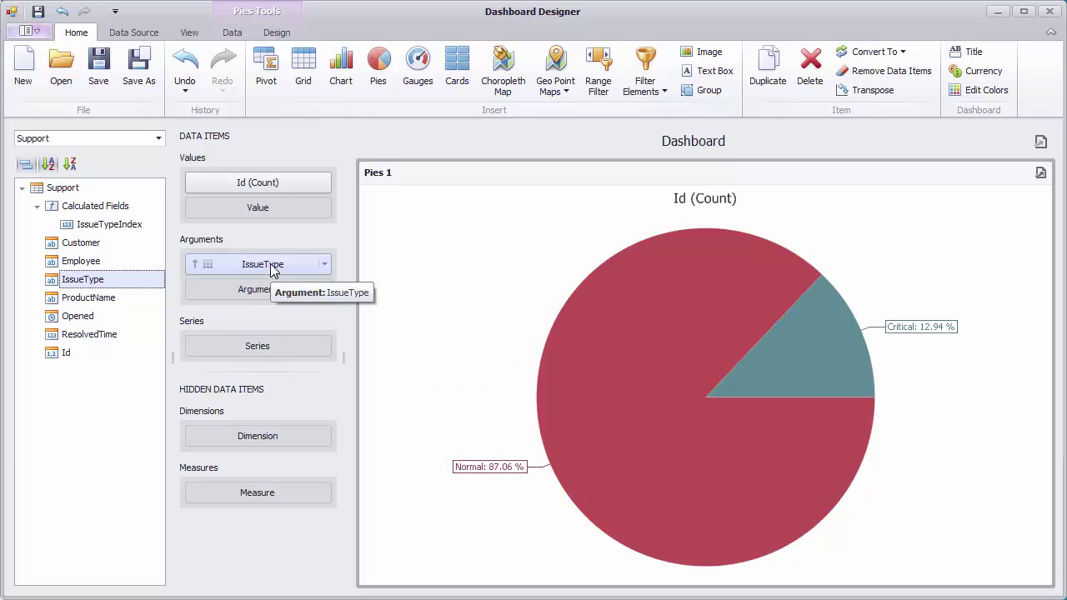
# Add a widened bar chart counting Id per ProductName, with IssueType as the series
pyautogui.click(341, 66)
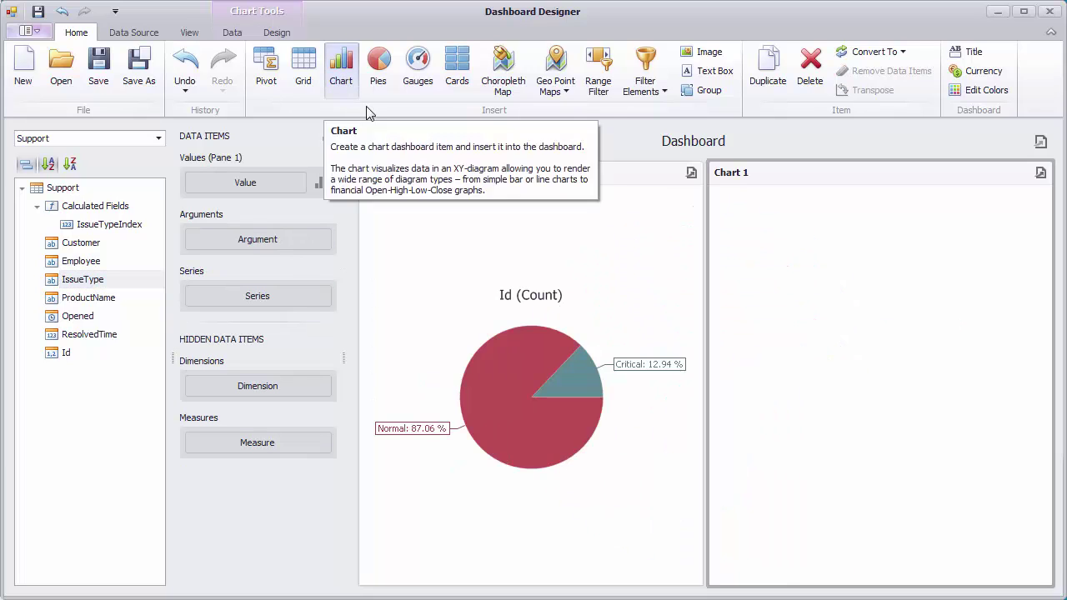
pyautogui.moveTo(702, 309); pyautogui.dragTo(649, 310)
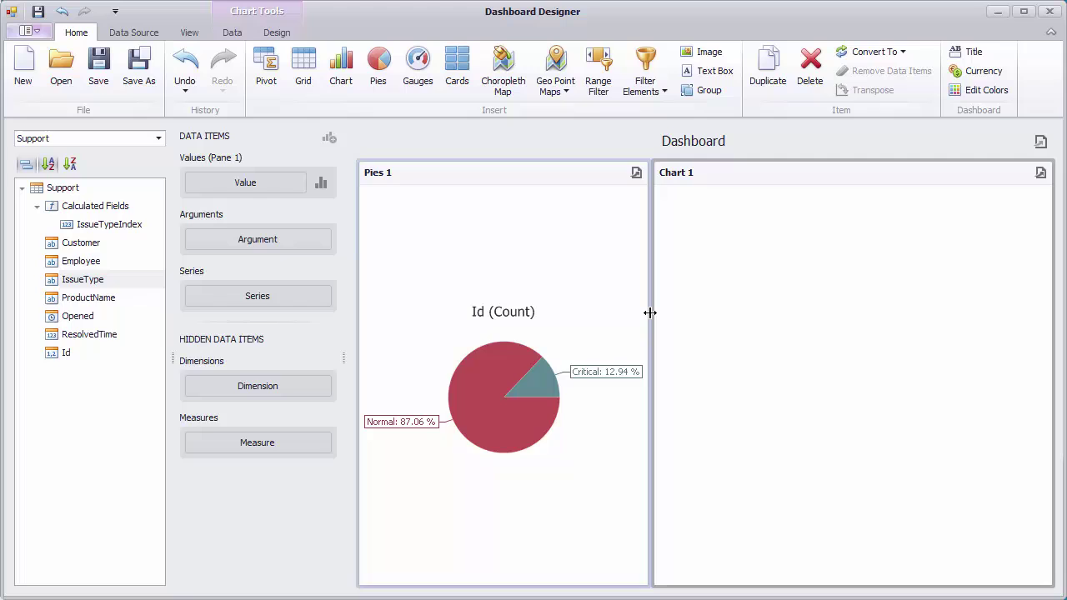
pyautogui.moveTo(119, 357); pyautogui.dragTo(266, 185)
pyautogui.click(299, 183)
pyautogui.click(334, 203)
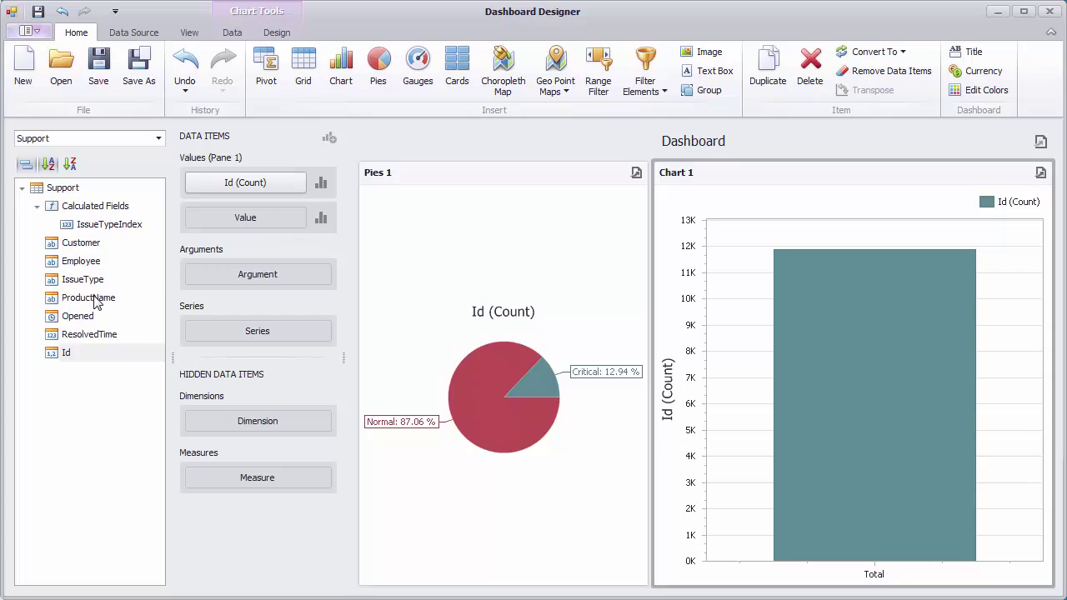
pyautogui.moveTo(95, 301); pyautogui.dragTo(265, 278)
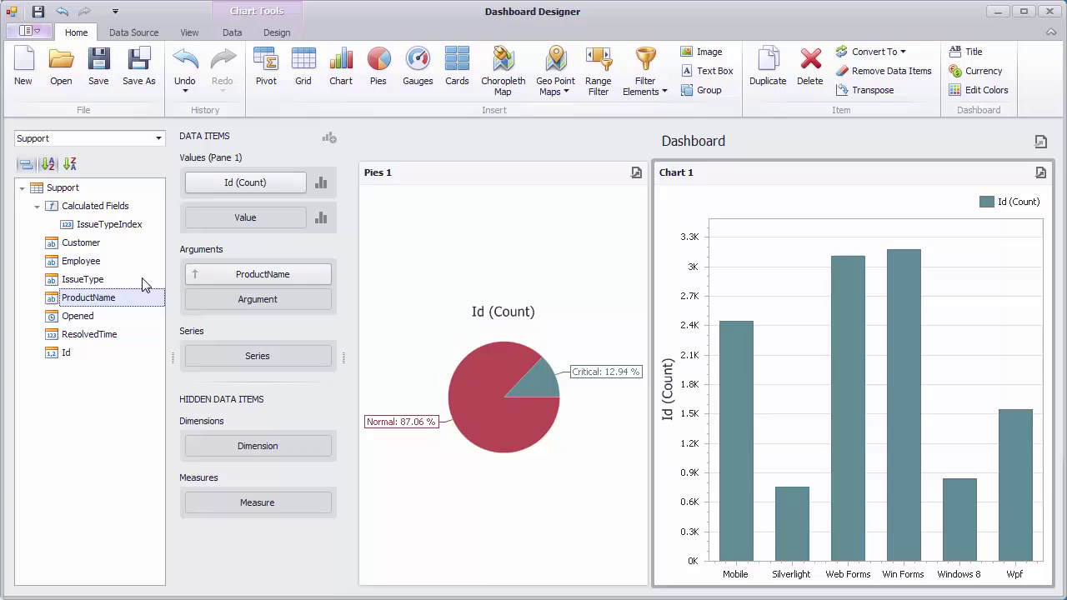
pyautogui.moveTo(129, 281); pyautogui.dragTo(282, 356)
pyautogui.moveTo(476, 410)
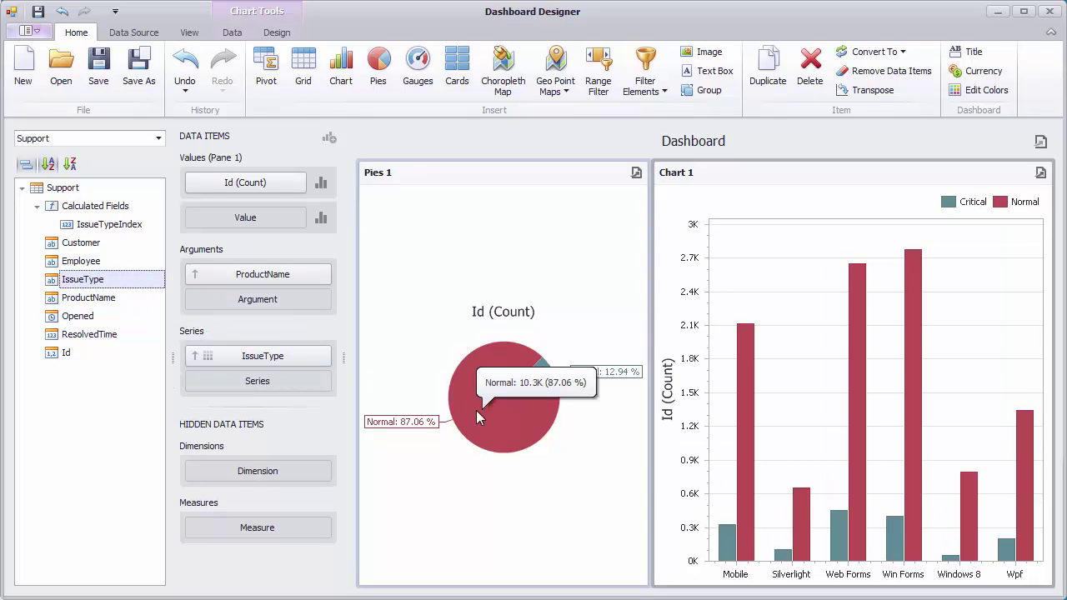
pyautogui.moveTo(741, 423)
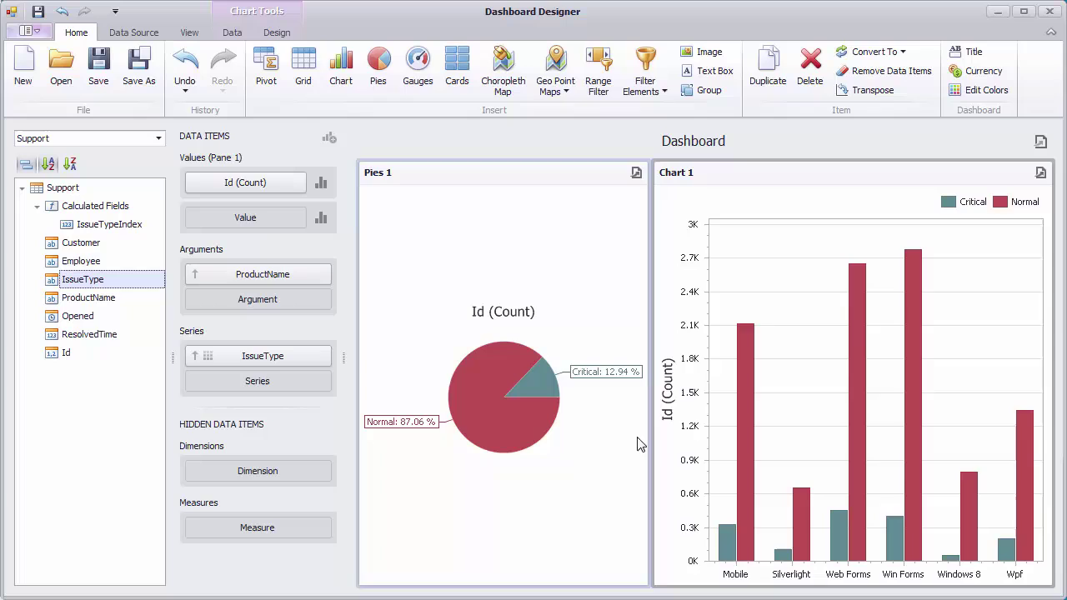
# In the global colour scheme, set Critical to crimson (index 1) and Normal to teal (index 12)
pyautogui.click(981, 93)
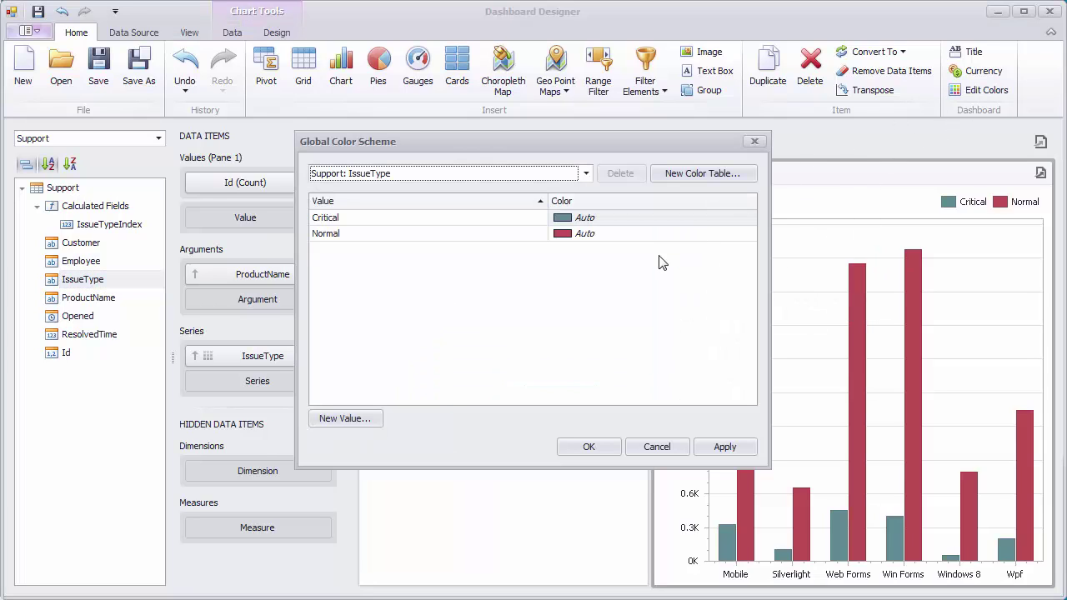
pyautogui.click(749, 218)
pyautogui.click(751, 219)
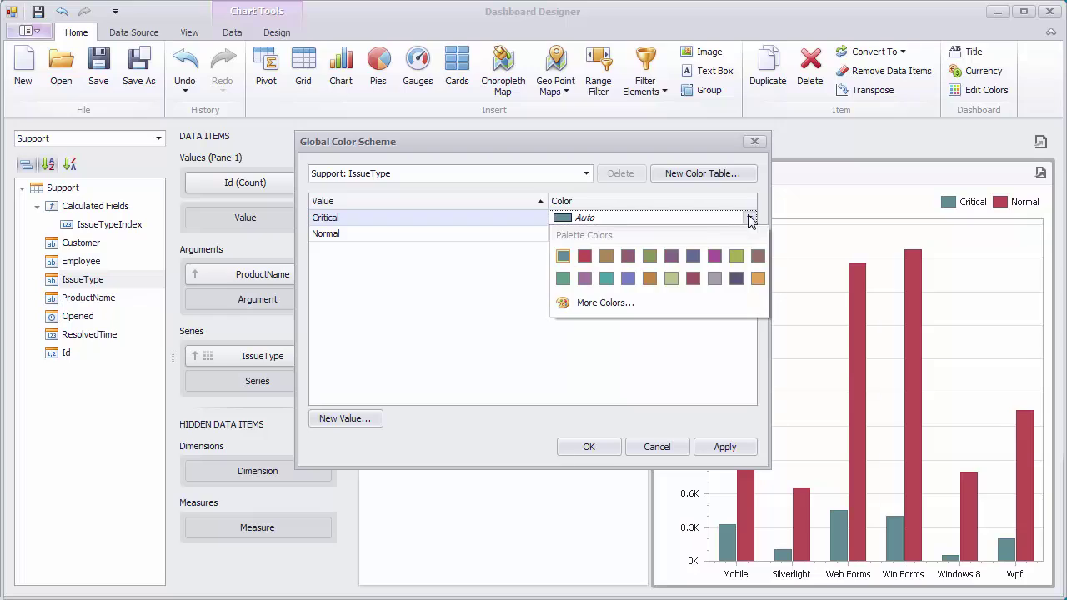
pyautogui.click(584, 256)
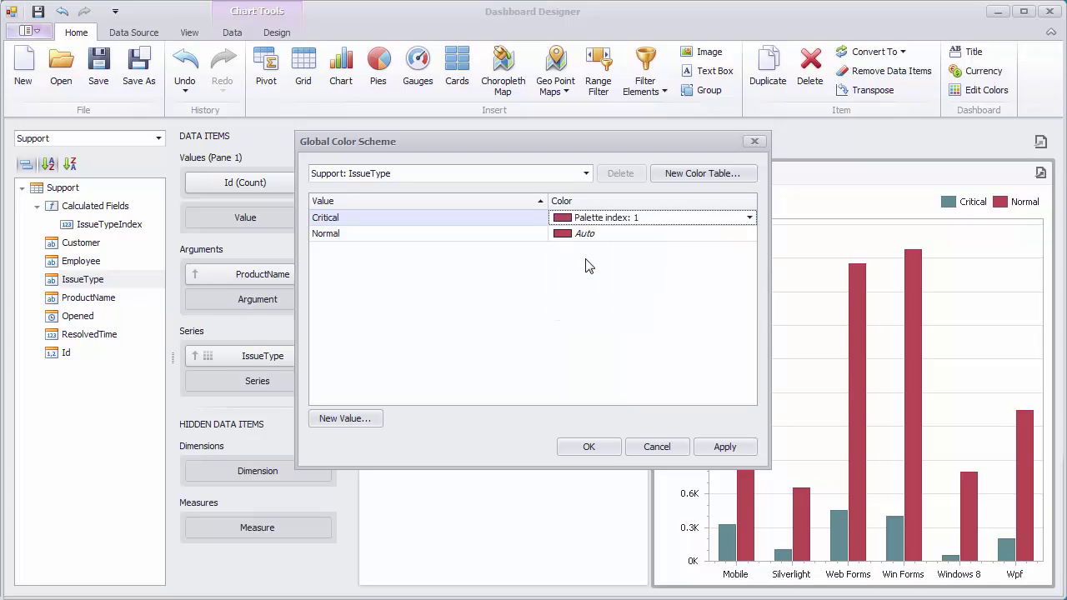
pyautogui.click(749, 235)
pyautogui.click(750, 234)
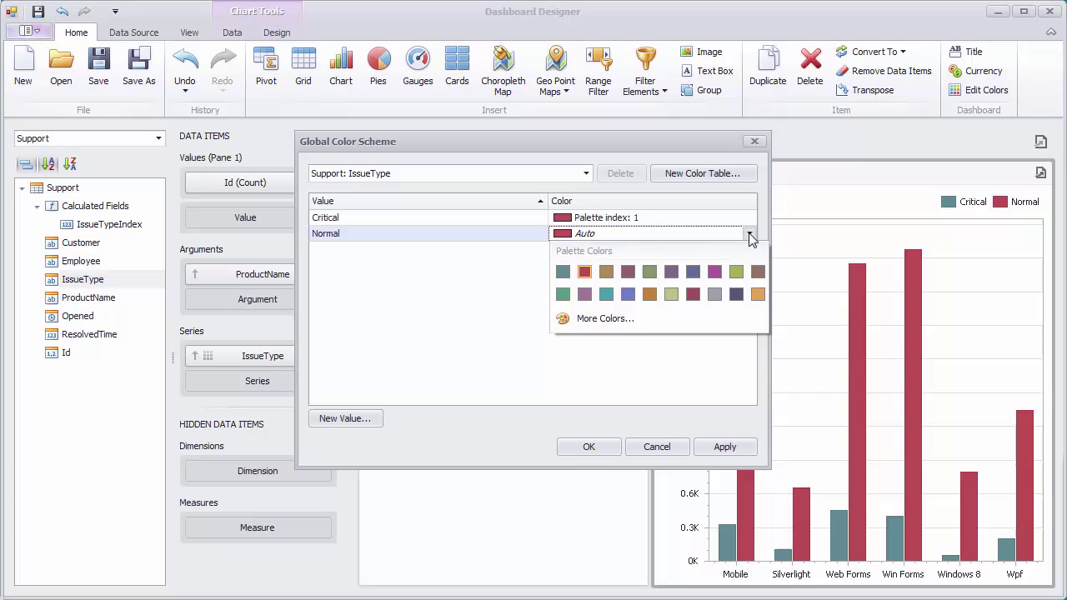
pyautogui.click(606, 293)
pyautogui.click(607, 447)
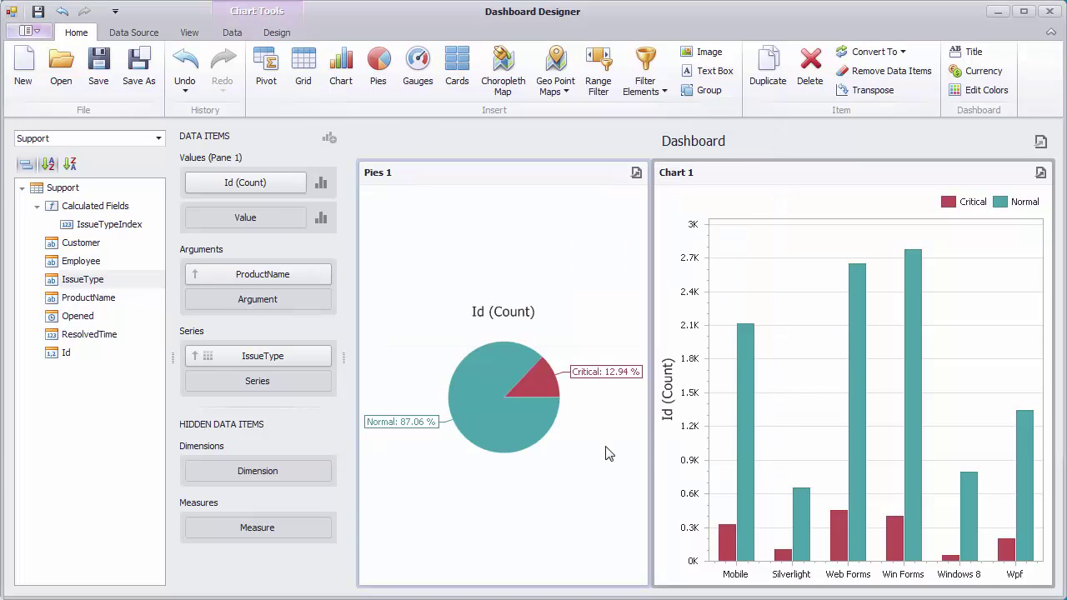
pyautogui.moveTo(539, 429)
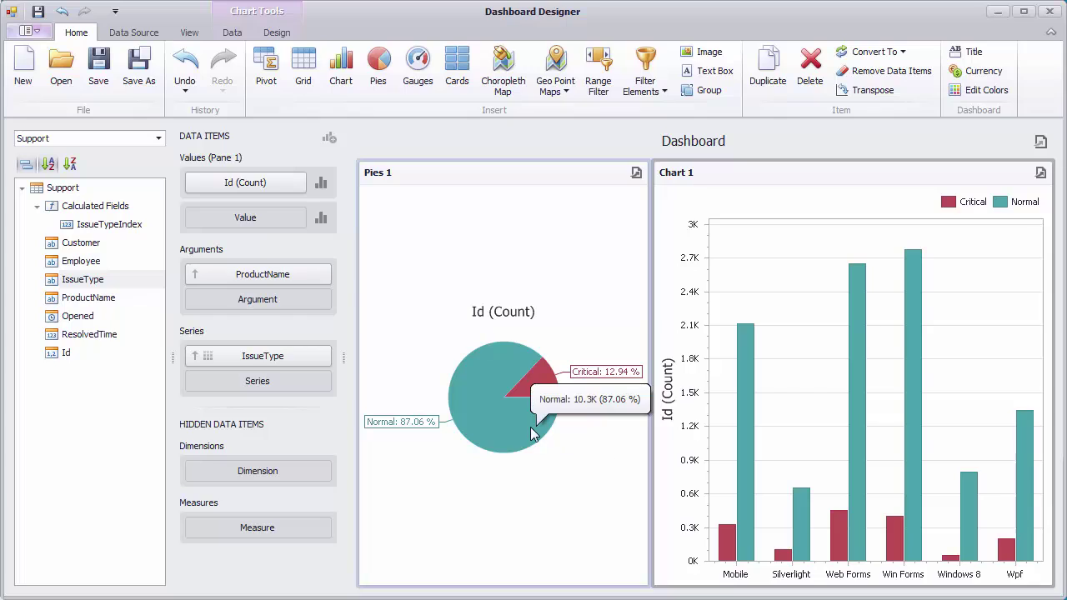
pyautogui.moveTo(726, 488)
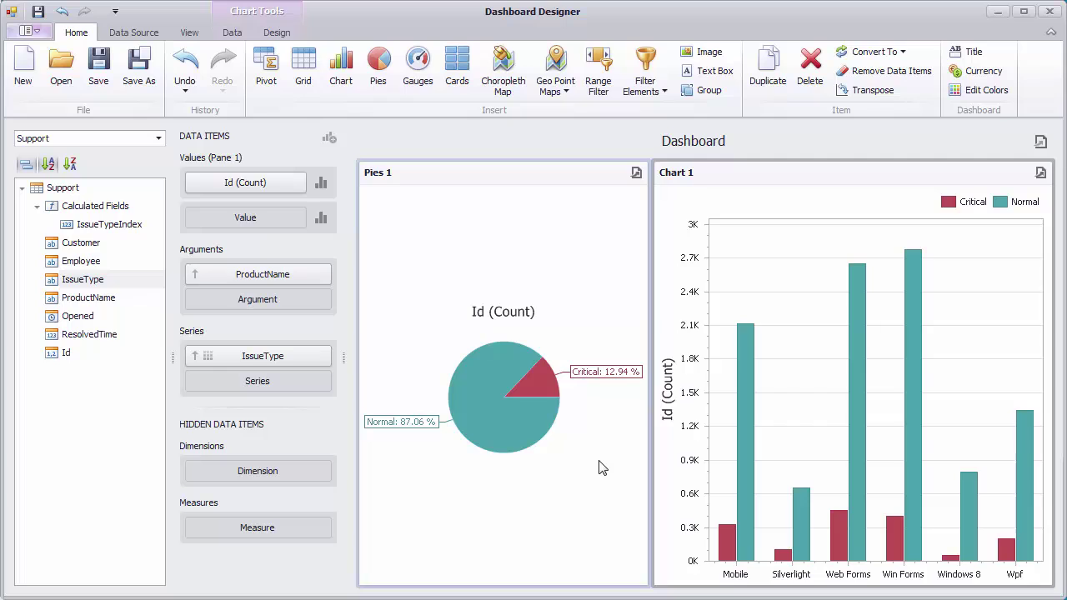
# Add an Urgent IssueType value to the global colour scheme with orange palette index 19
pyautogui.click(984, 90)
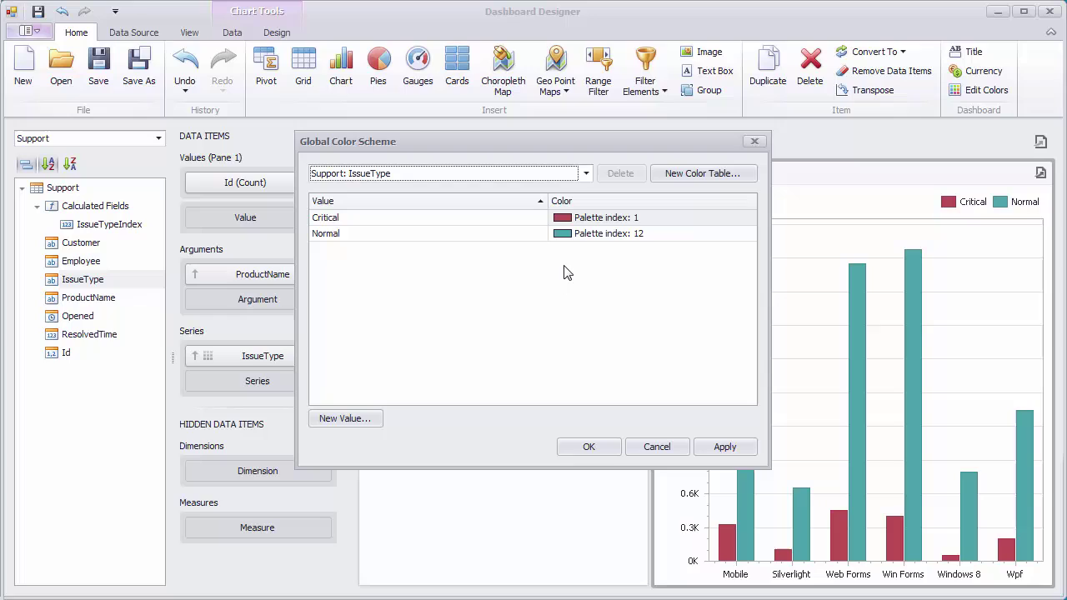
pyautogui.click(371, 421)
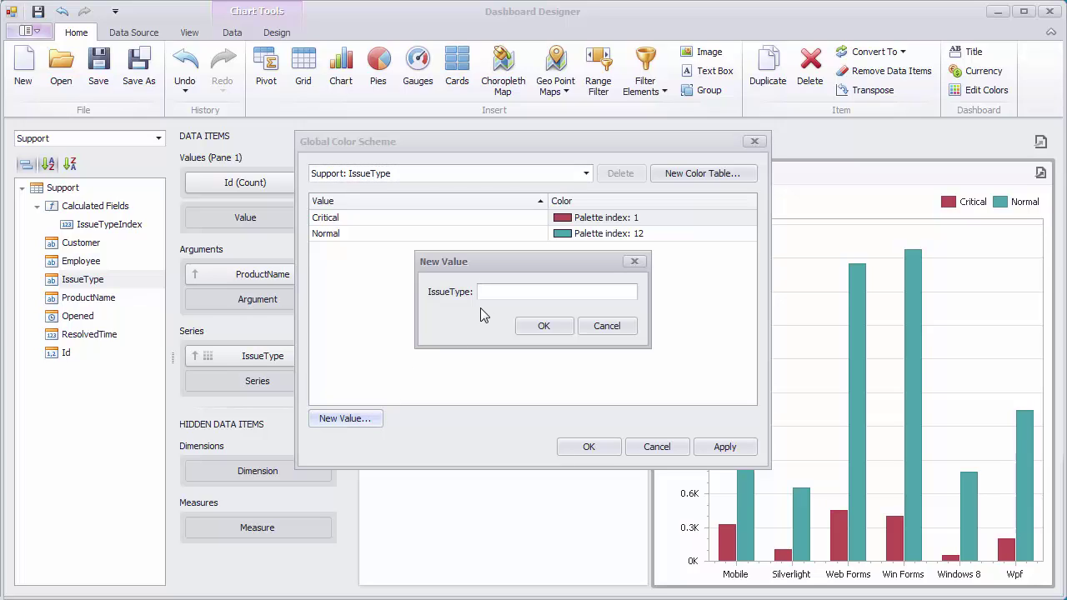
pyautogui.write('Urgent')
pyautogui.click(560, 330)
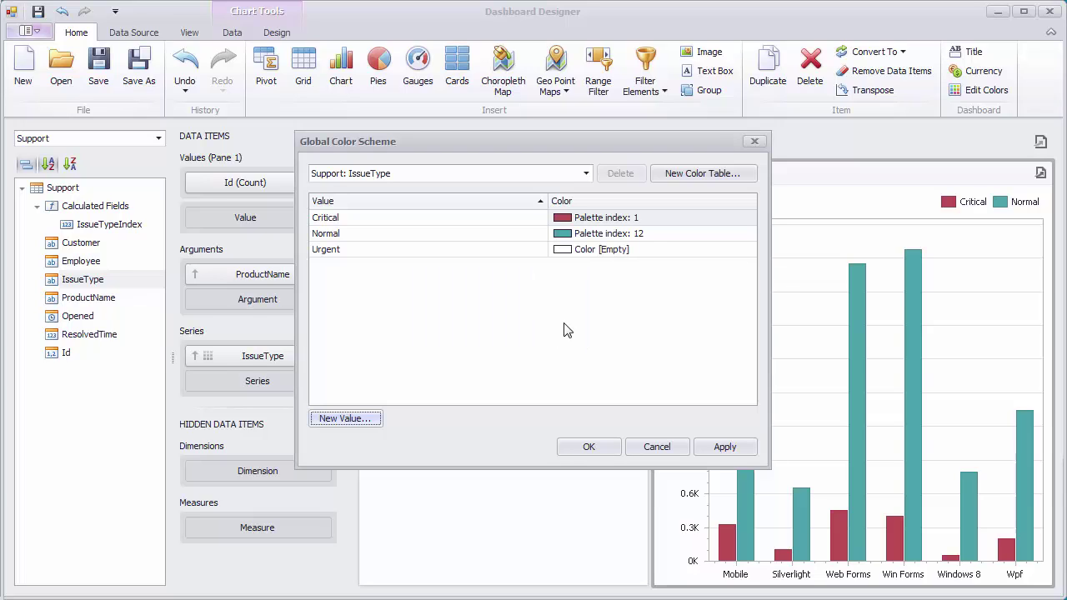
pyautogui.click(751, 252)
pyautogui.click(749, 250)
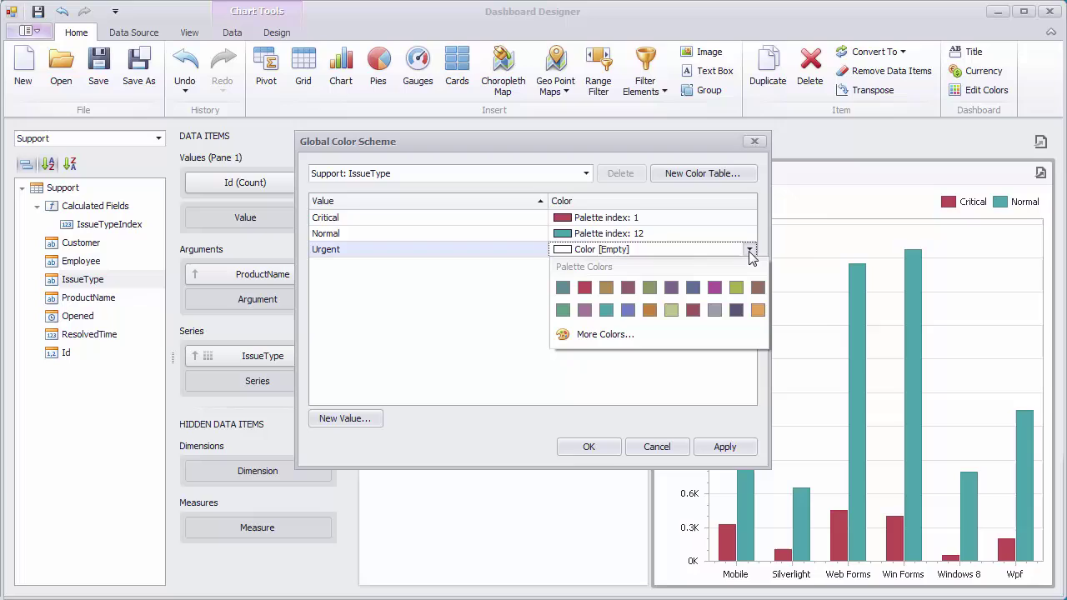
pyautogui.click(757, 309)
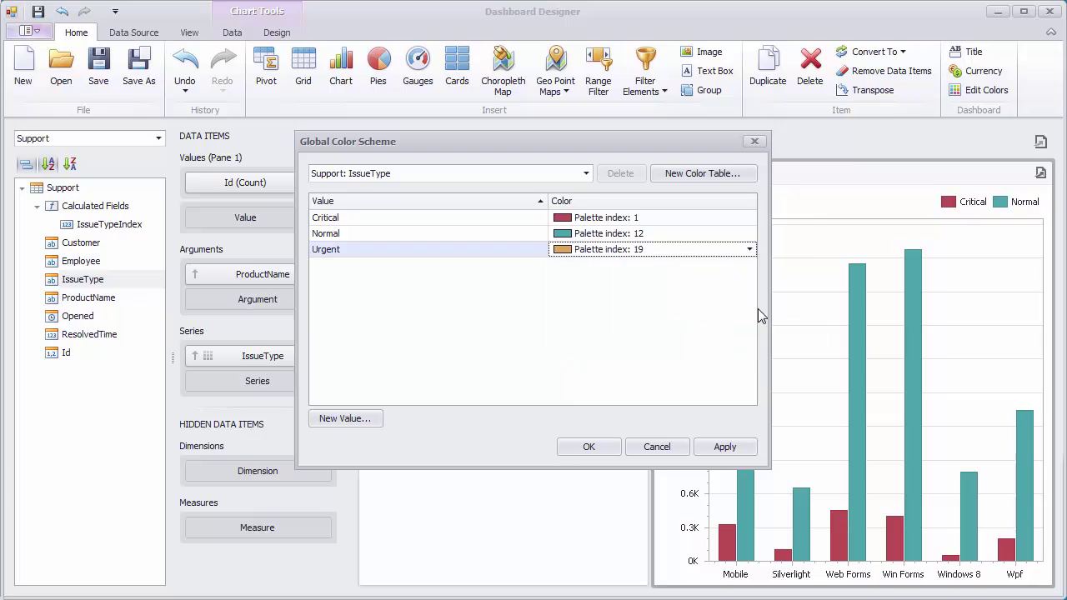
pyautogui.click(599, 449)
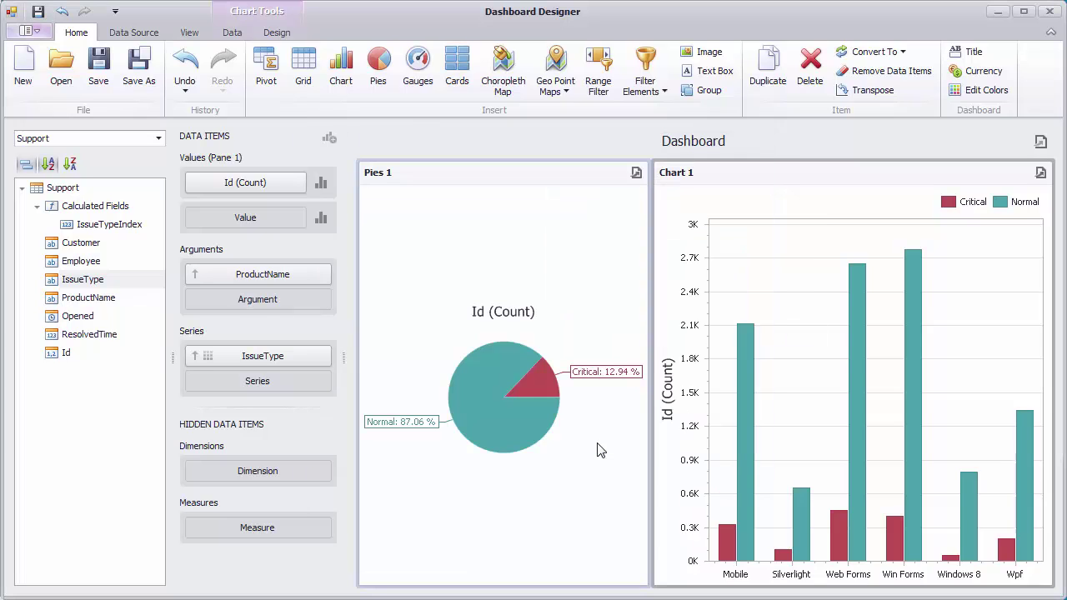
# Delete the Support query's WHERE condition that excludes Urgent issues and apply the query
pyautogui.click(135, 35)
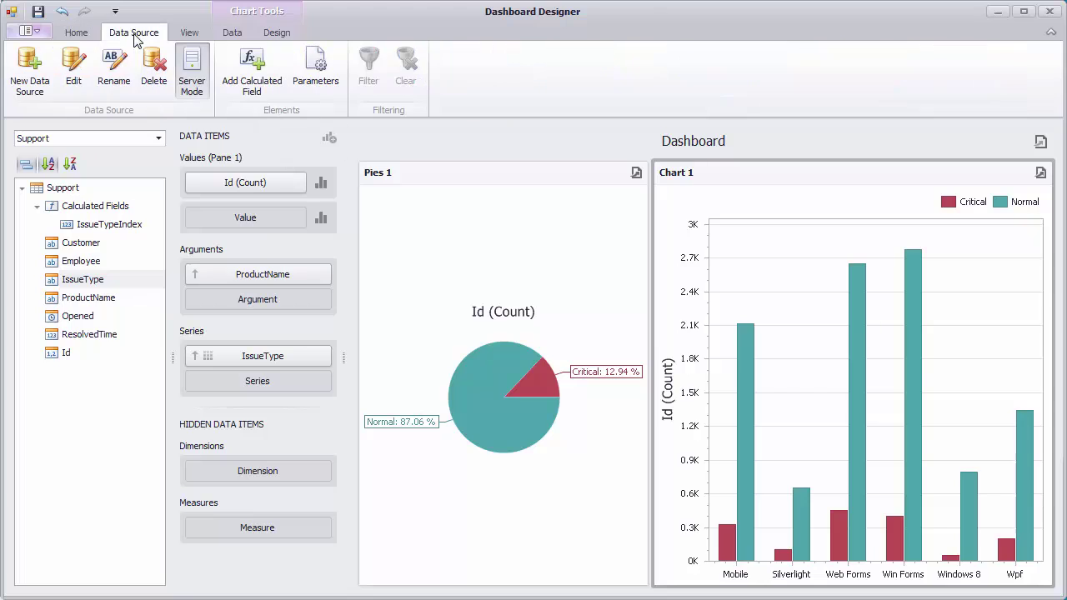
pyautogui.click(74, 67)
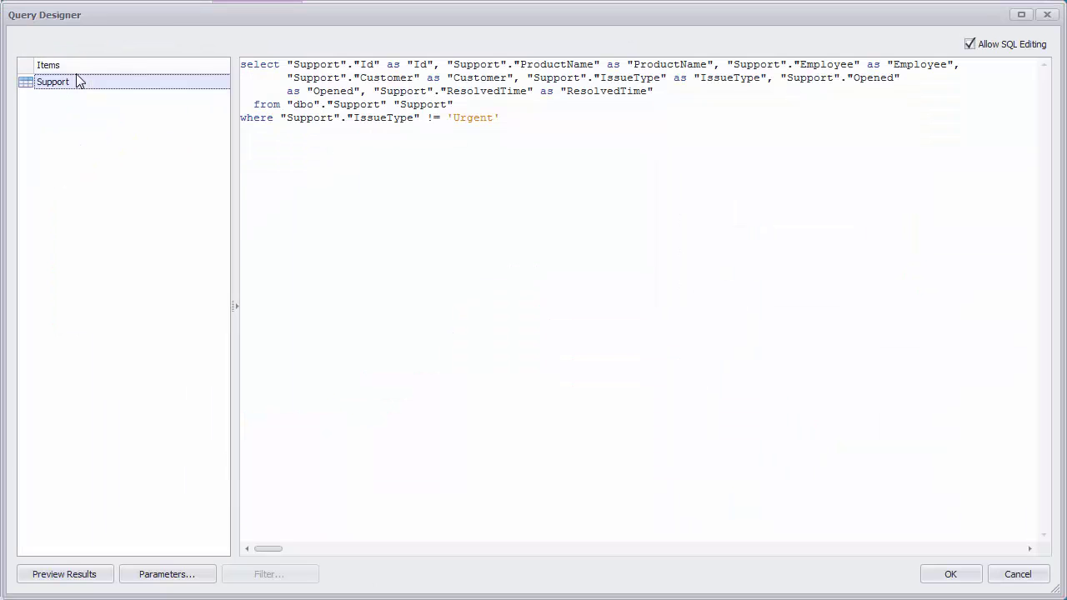
pyautogui.moveTo(506, 118); pyautogui.dragTo(225, 125)
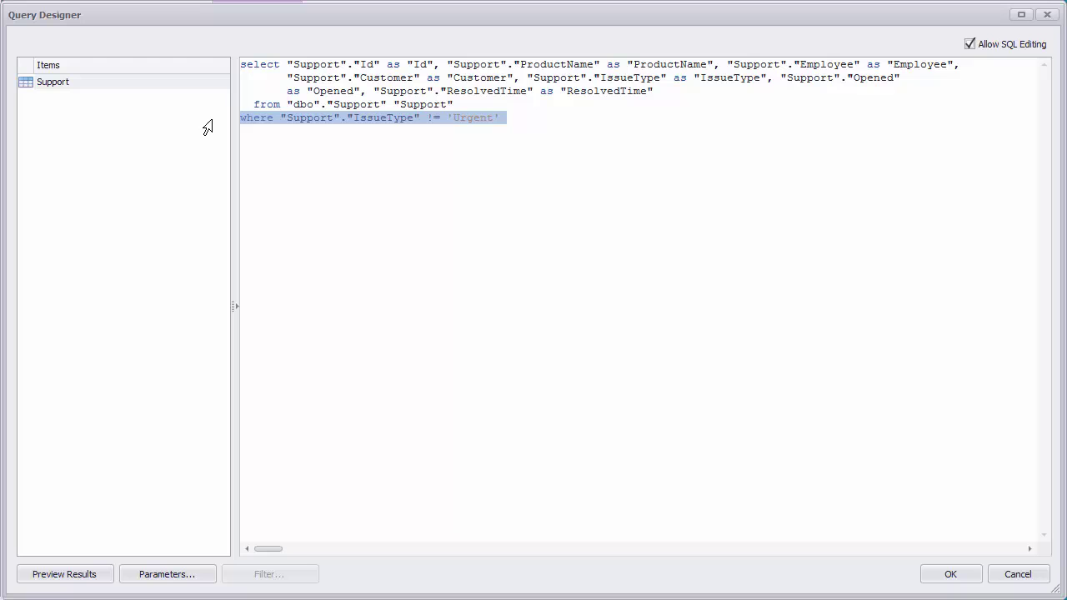
pyautogui.press('Delete')
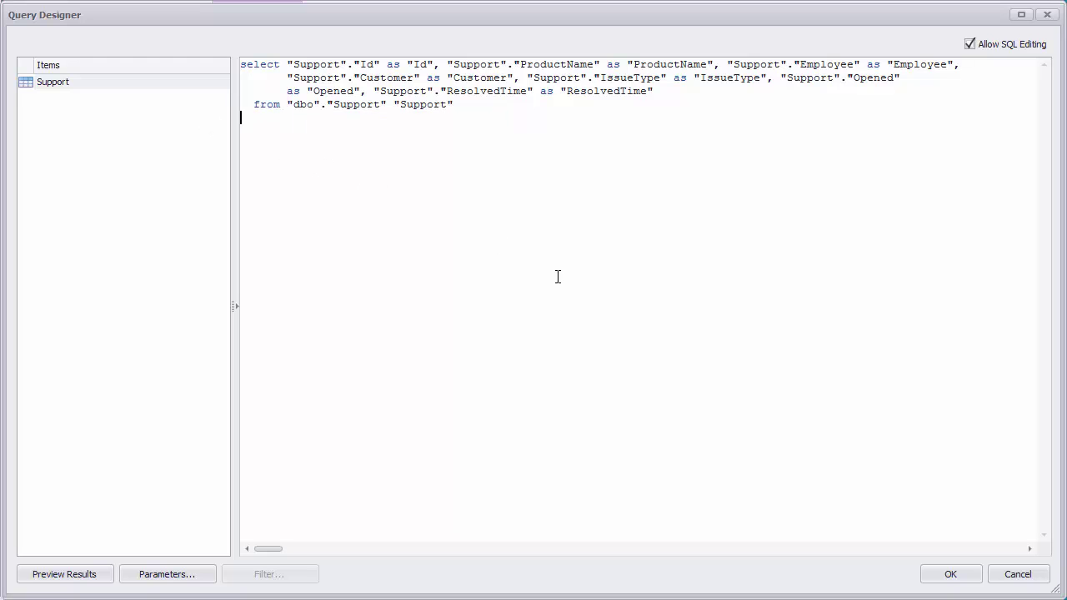
pyautogui.click(965, 575)
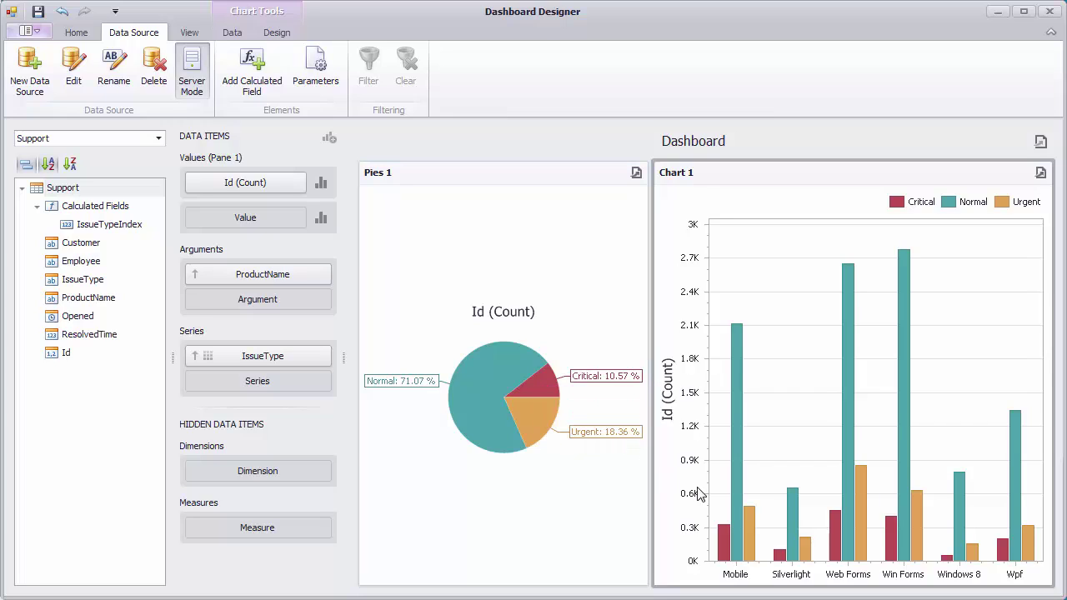
pyautogui.moveTo(749, 525)
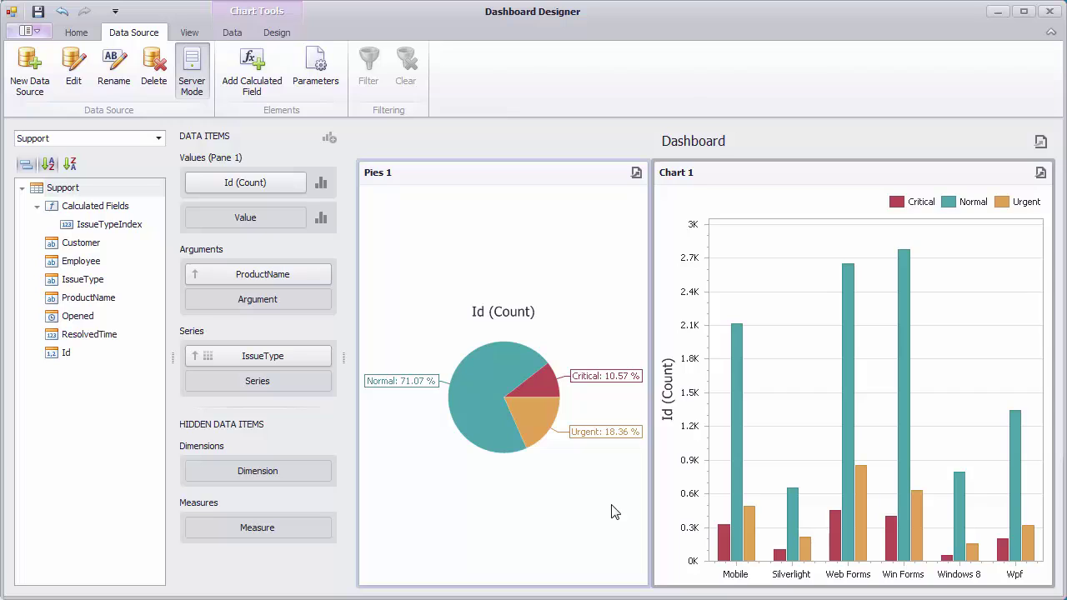
# Enable a Top 2 filter on ProductName, keeping only Web Forms and Win Forms
pyautogui.click(325, 274)
pyautogui.click(367, 353)
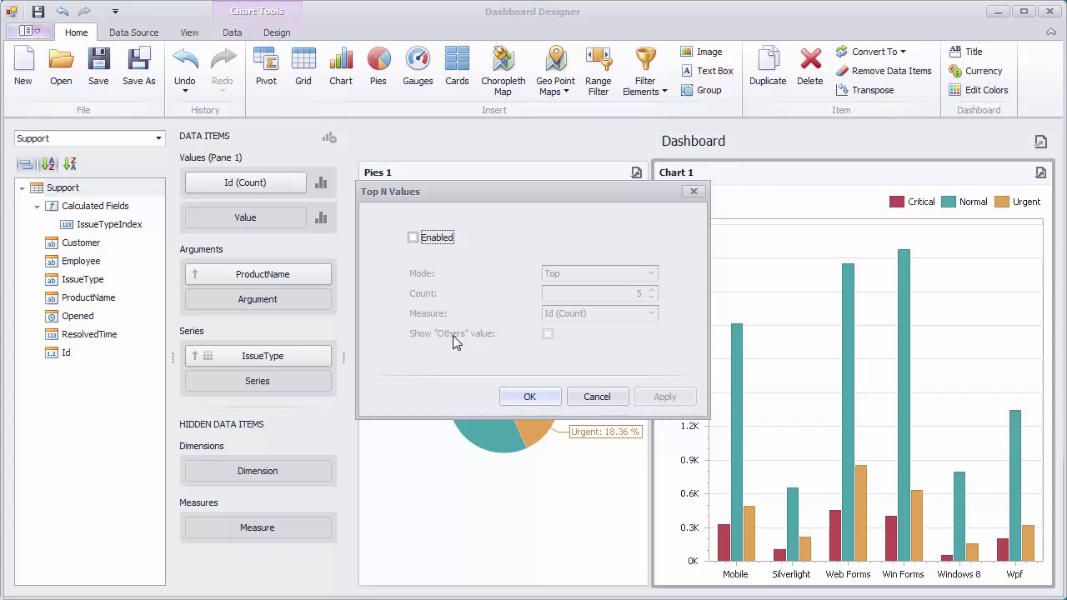
pyautogui.click(439, 239)
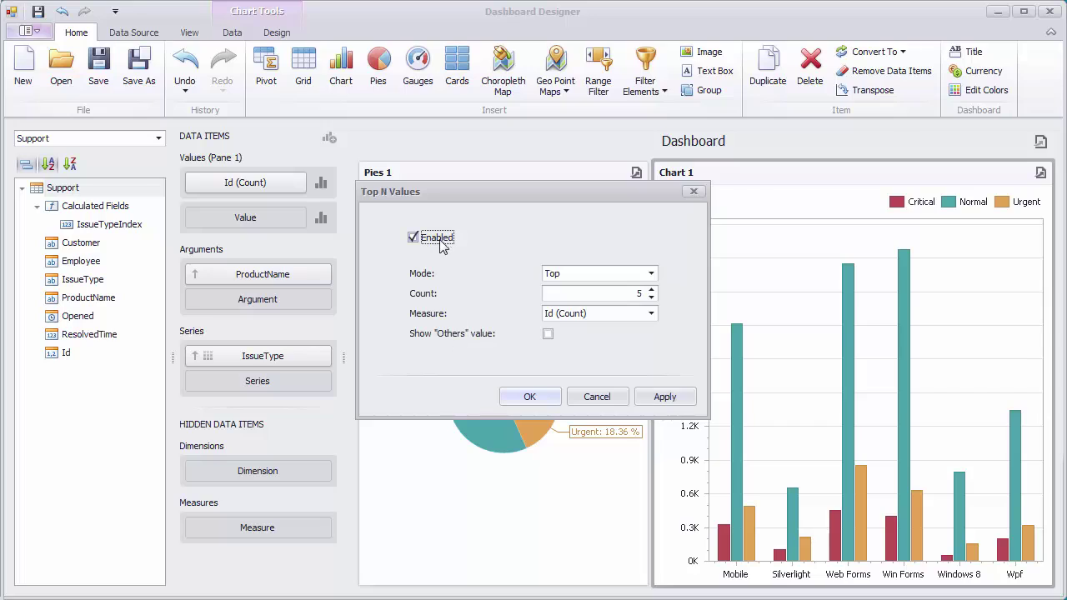
pyautogui.click(651, 298)
pyautogui.click(550, 398)
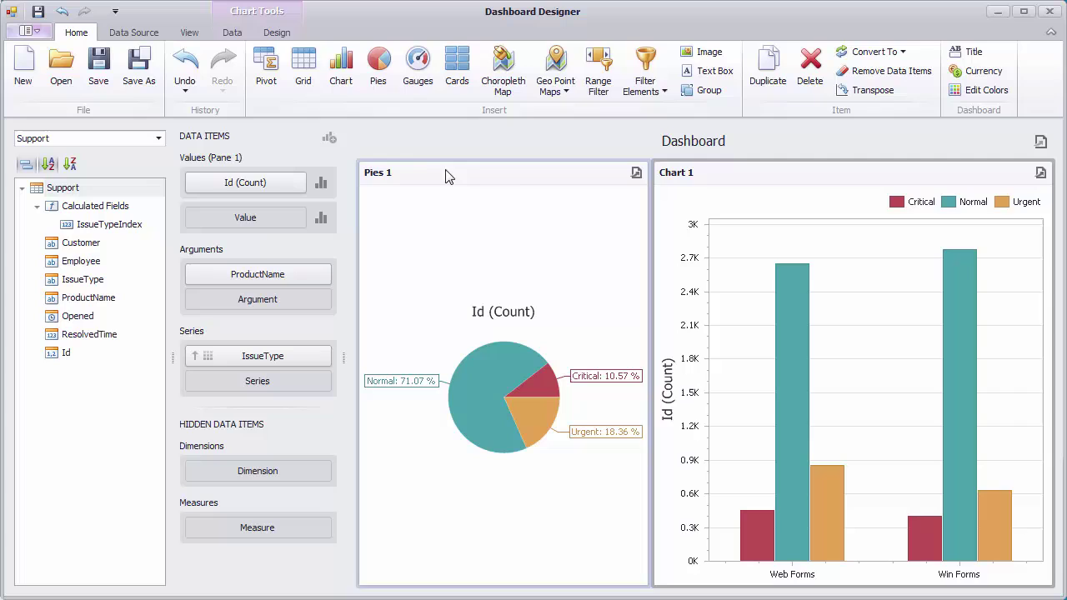
# Switch the bar chart to Local Colors and open its scheme listing Critical, Normal and Urgent
pyautogui.click(278, 33)
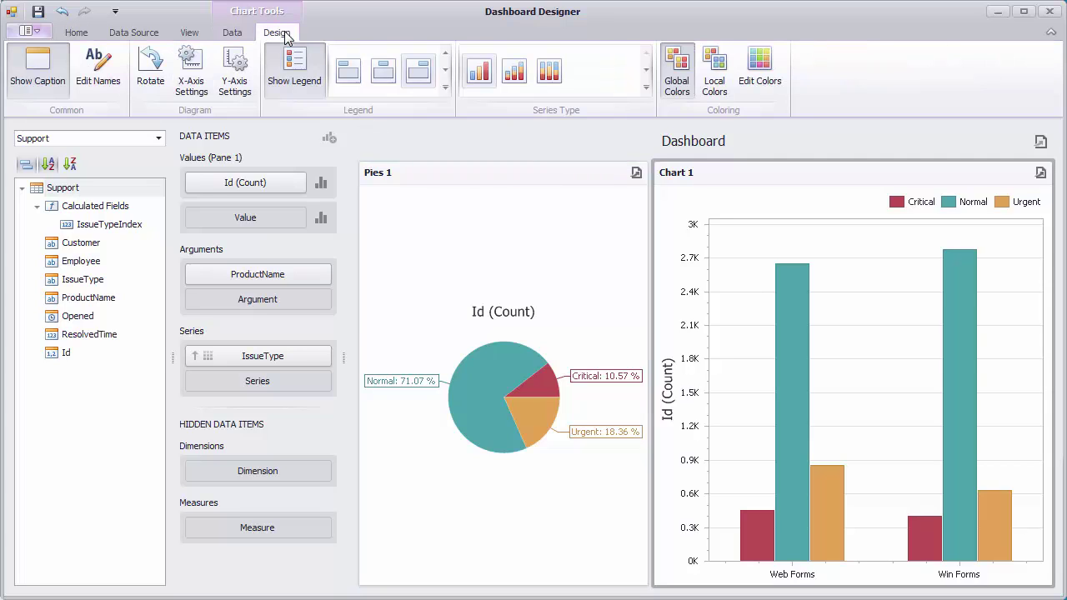
pyautogui.click(715, 86)
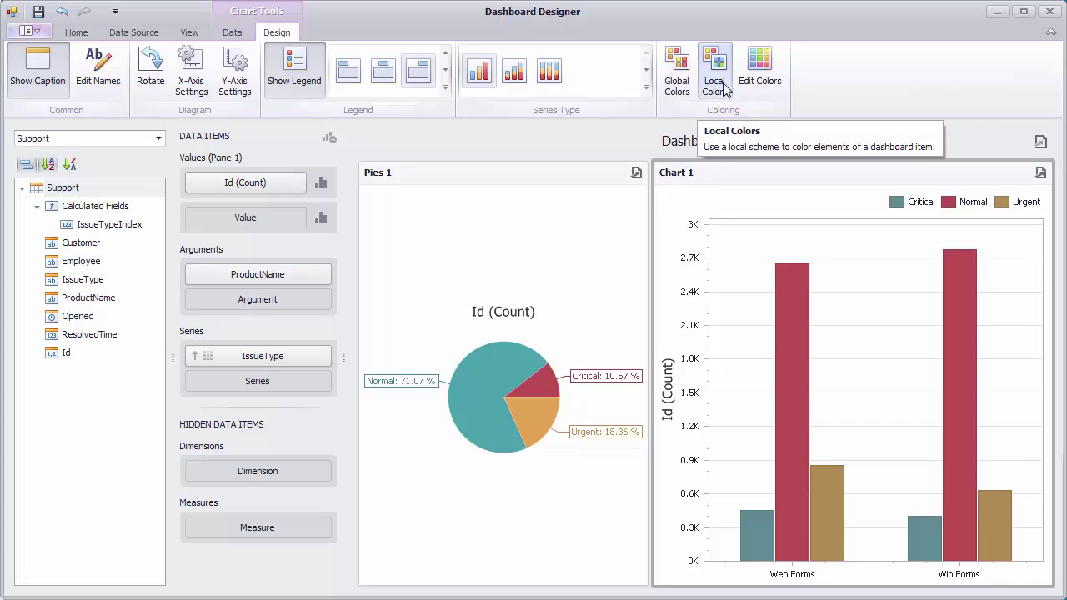
pyautogui.click(759, 83)
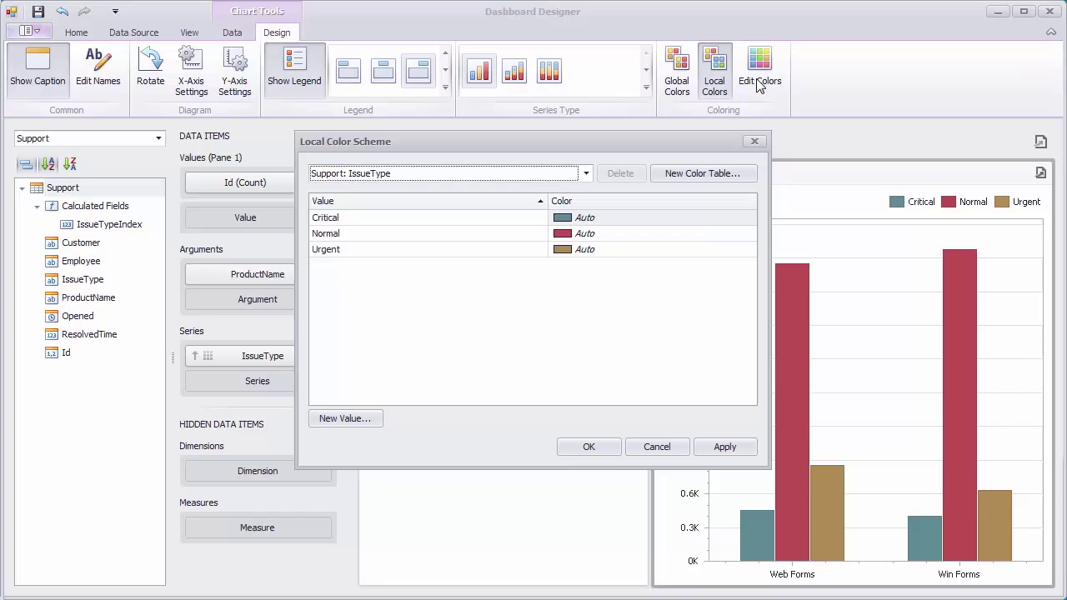
# Create an empty local color table keyed on ProductName | IssueType
pyautogui.click(736, 182)
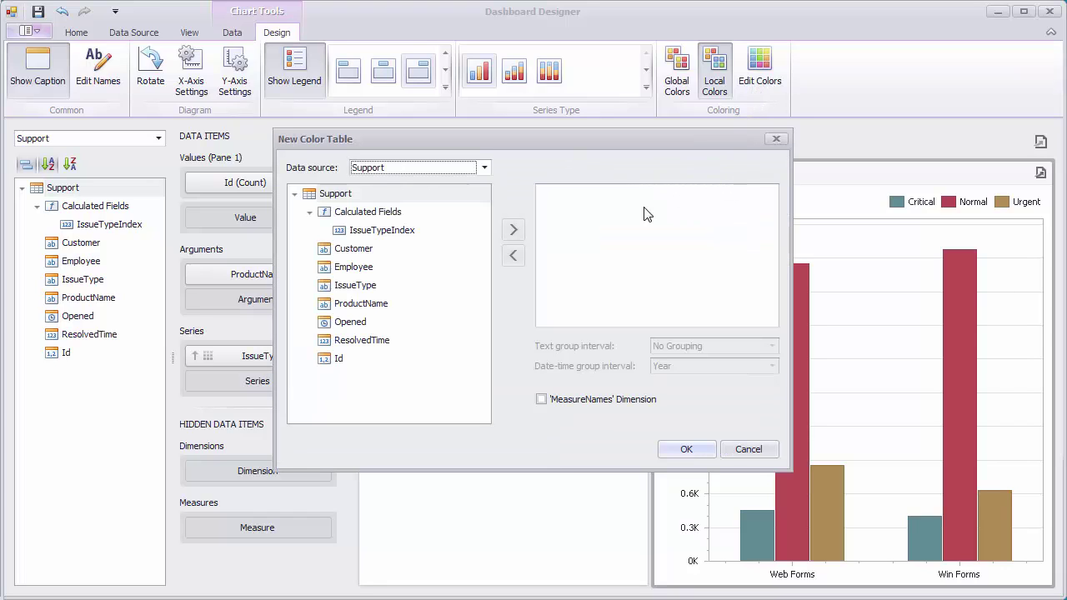
pyautogui.click(408, 306)
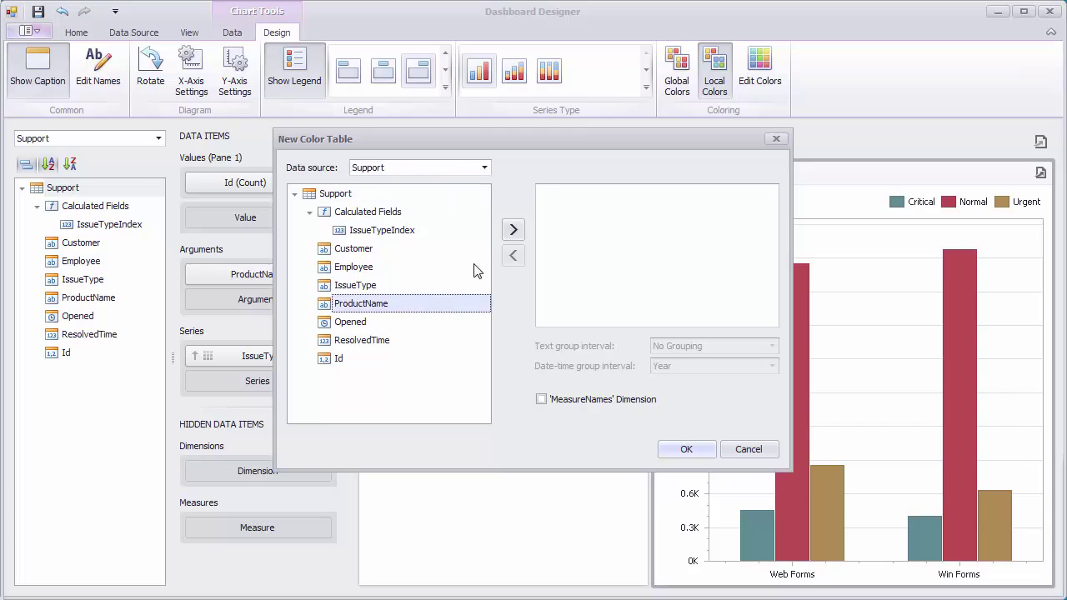
pyautogui.click(513, 229)
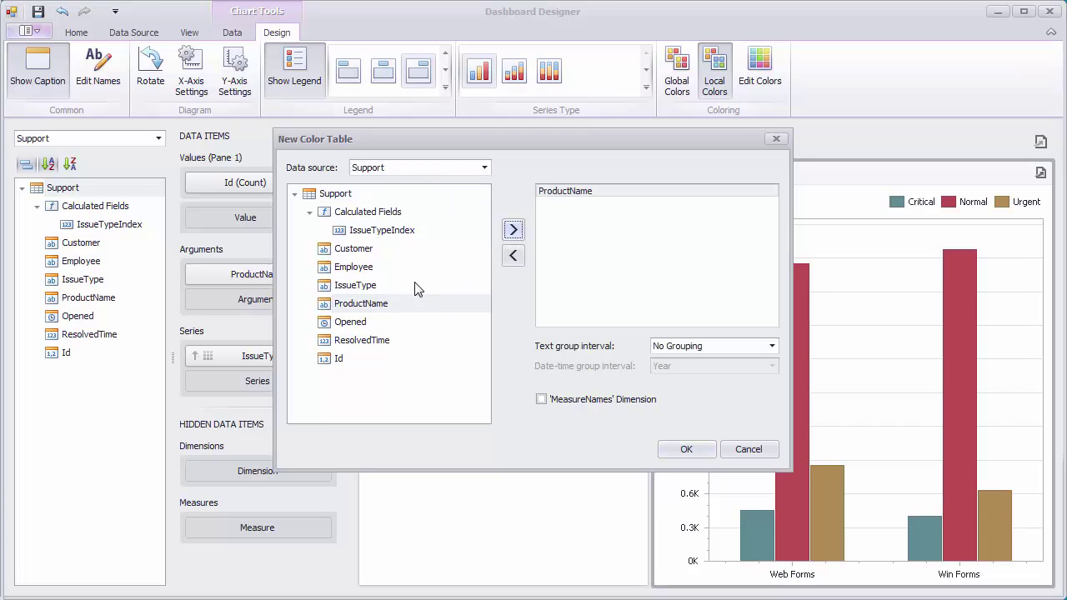
pyautogui.click(439, 284)
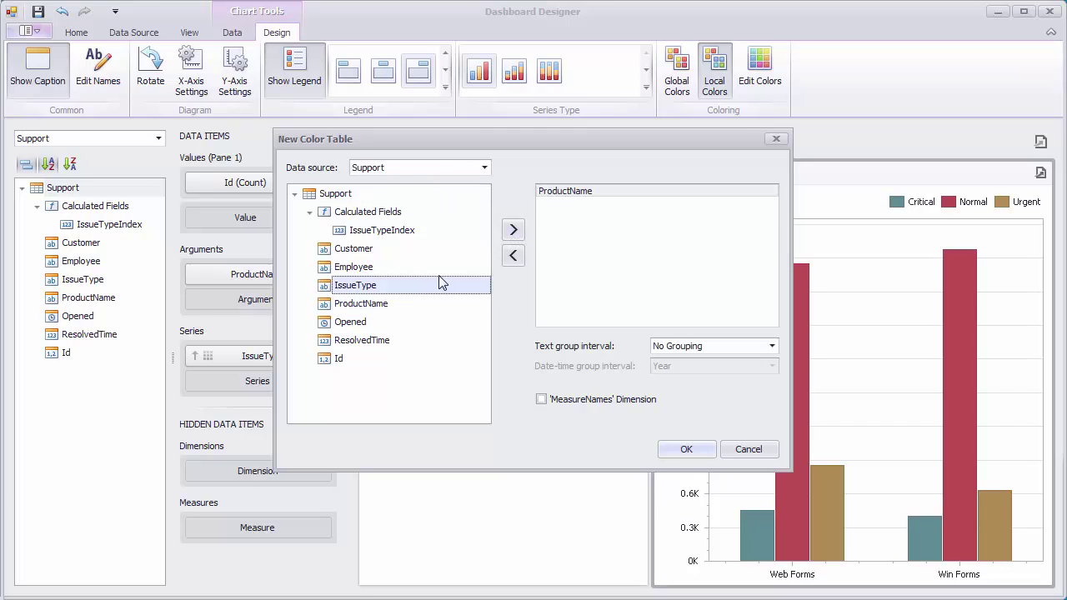
pyautogui.click(514, 230)
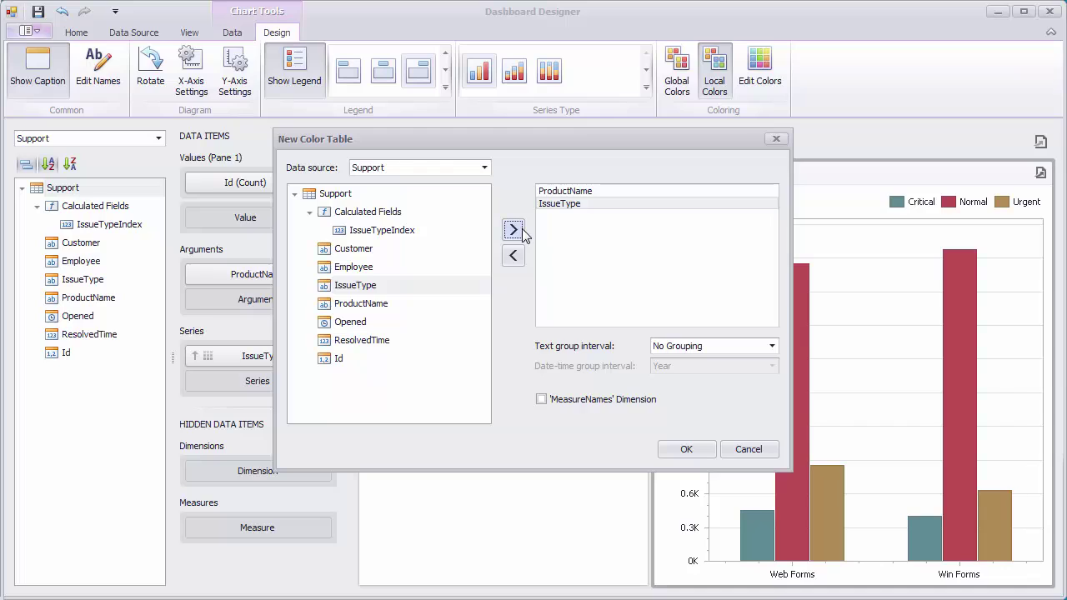
pyautogui.click(703, 456)
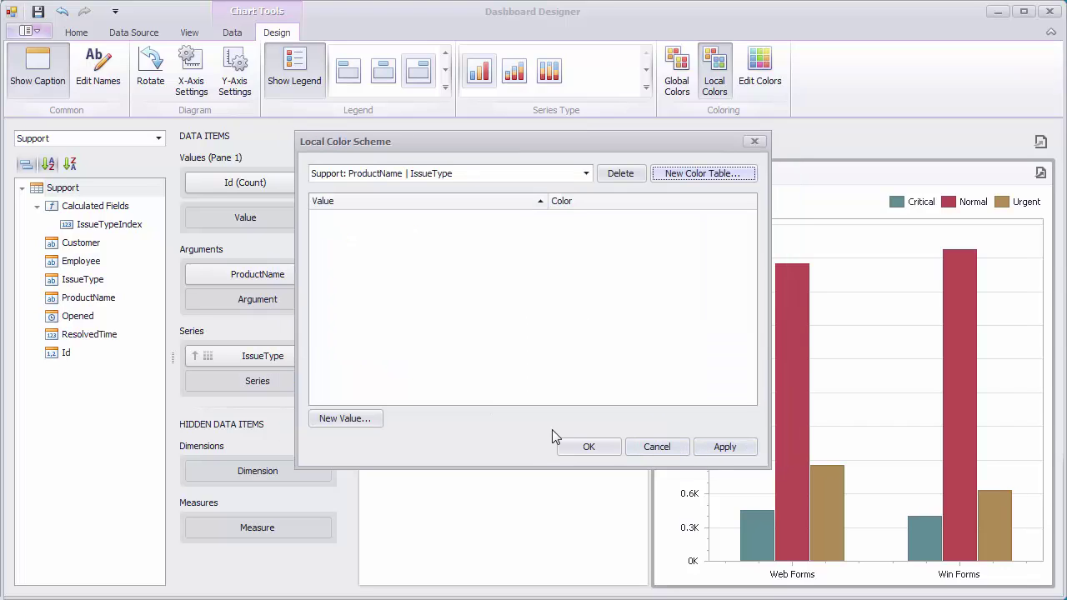
# Add a Web Forms | Normal entry to the color table
pyautogui.click(376, 419)
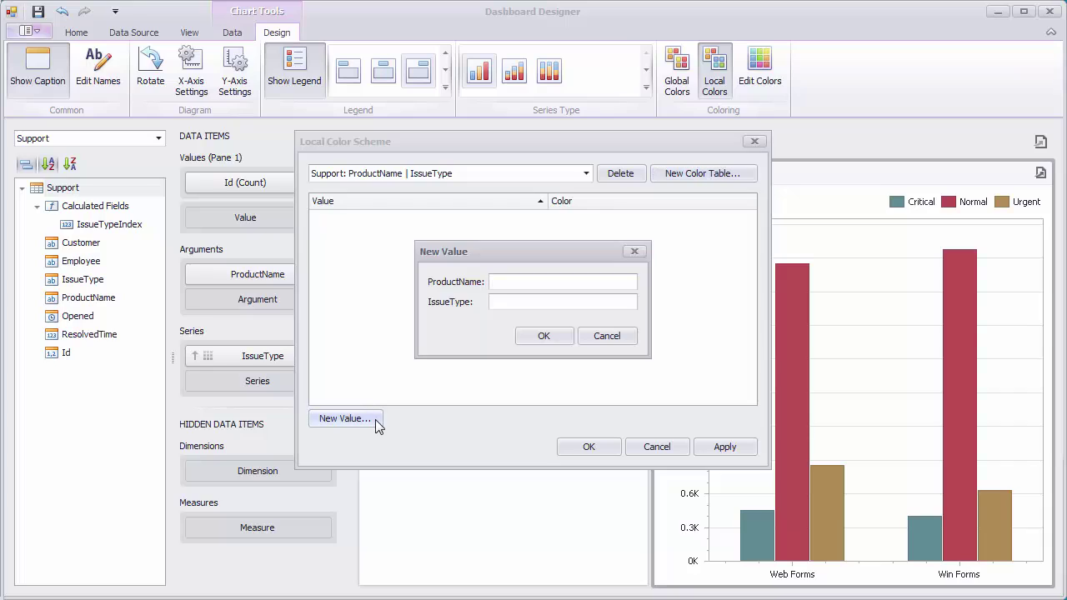
pyautogui.write('Web Forms')
pyautogui.write('Normal')
pyautogui.click(559, 338)
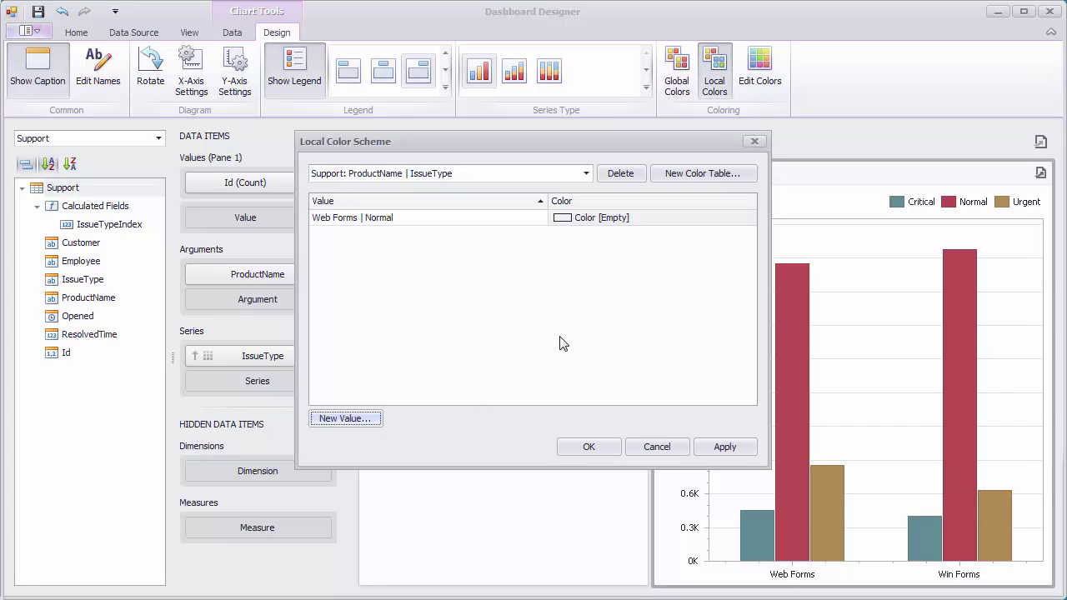
# Assign the Web Forms | Normal entry magenta CF24E8 using the HSB picker, then apply the table
pyautogui.click(748, 220)
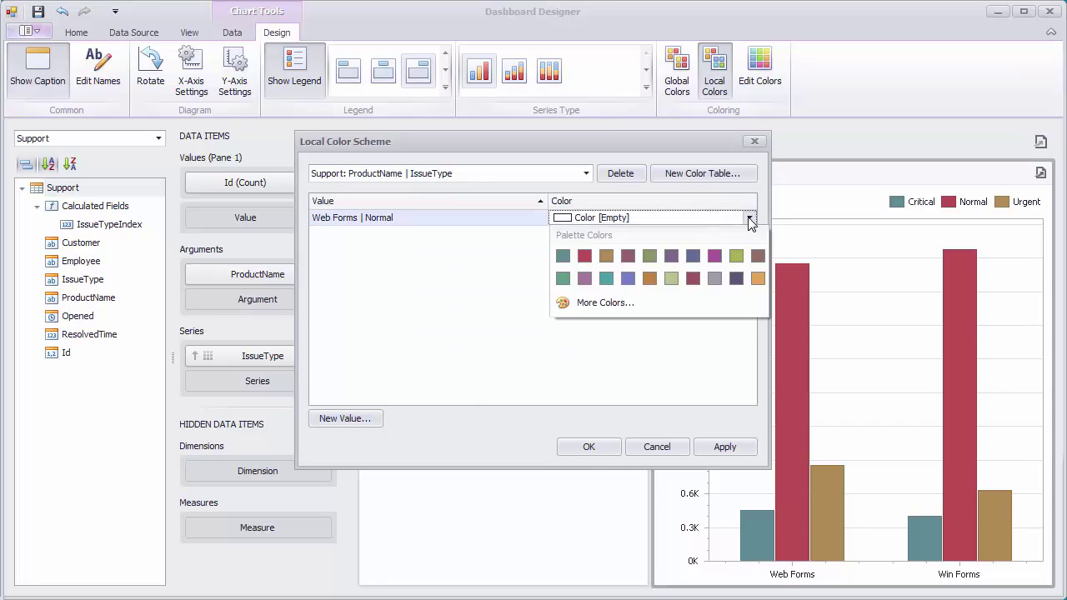
pyautogui.click(621, 303)
pyautogui.click(510, 169)
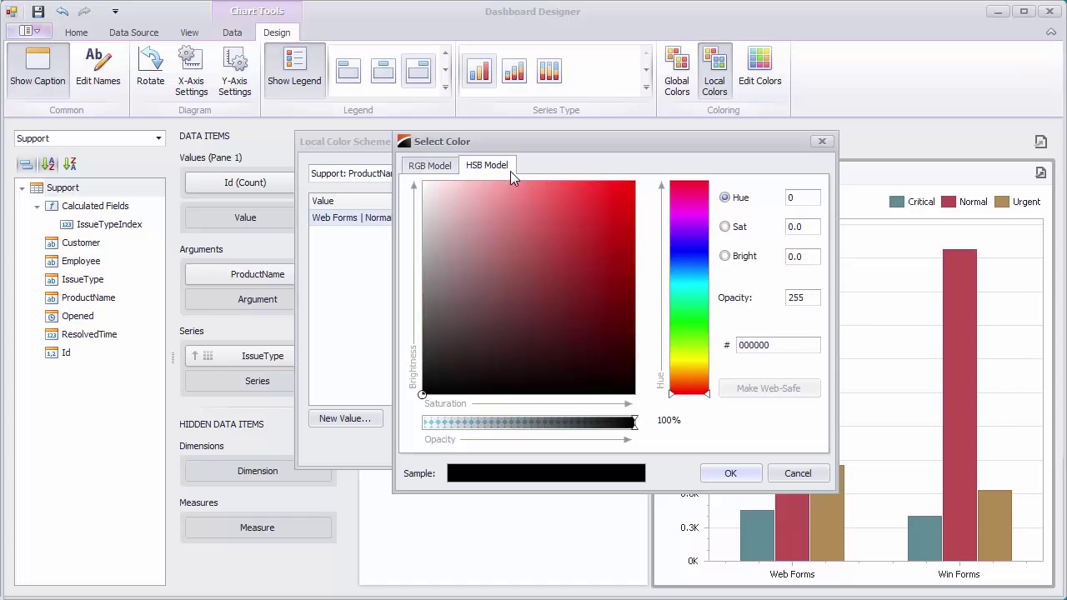
pyautogui.click(689, 220)
pyautogui.click(602, 200)
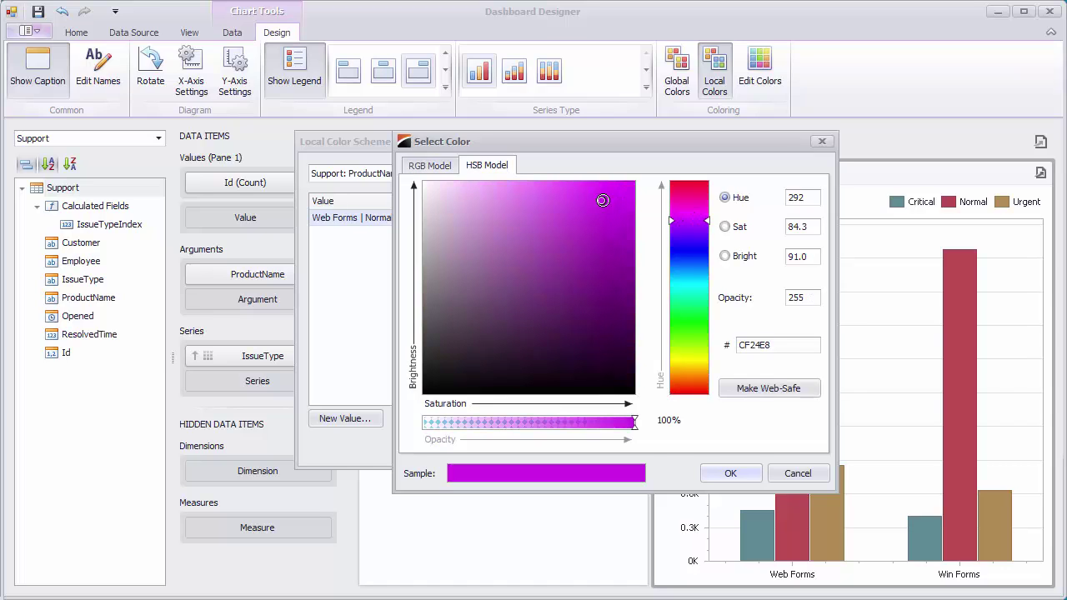
pyautogui.click(731, 473)
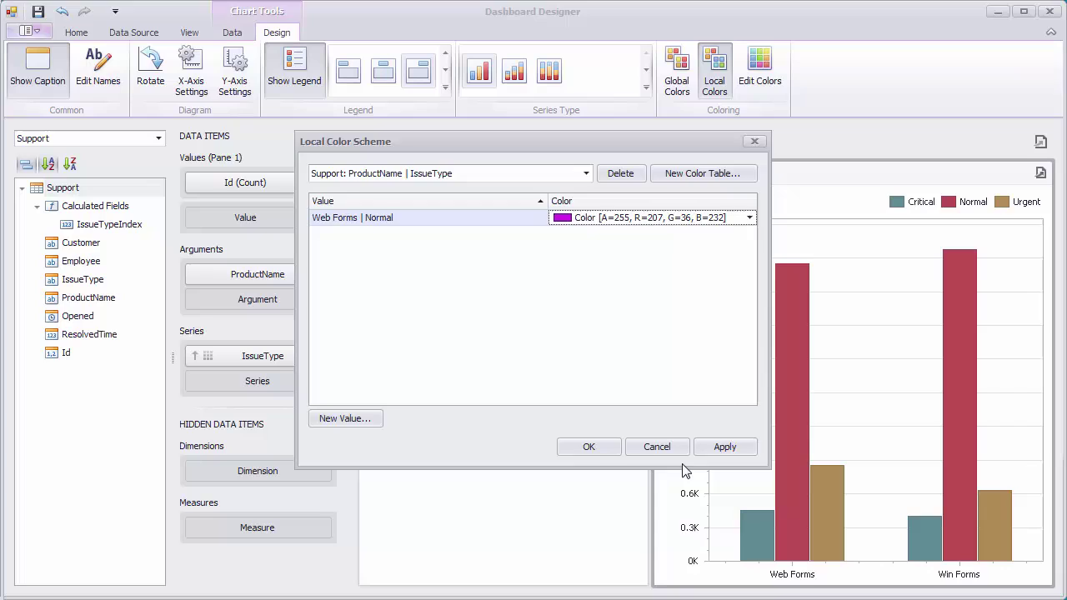
pyautogui.click(611, 450)
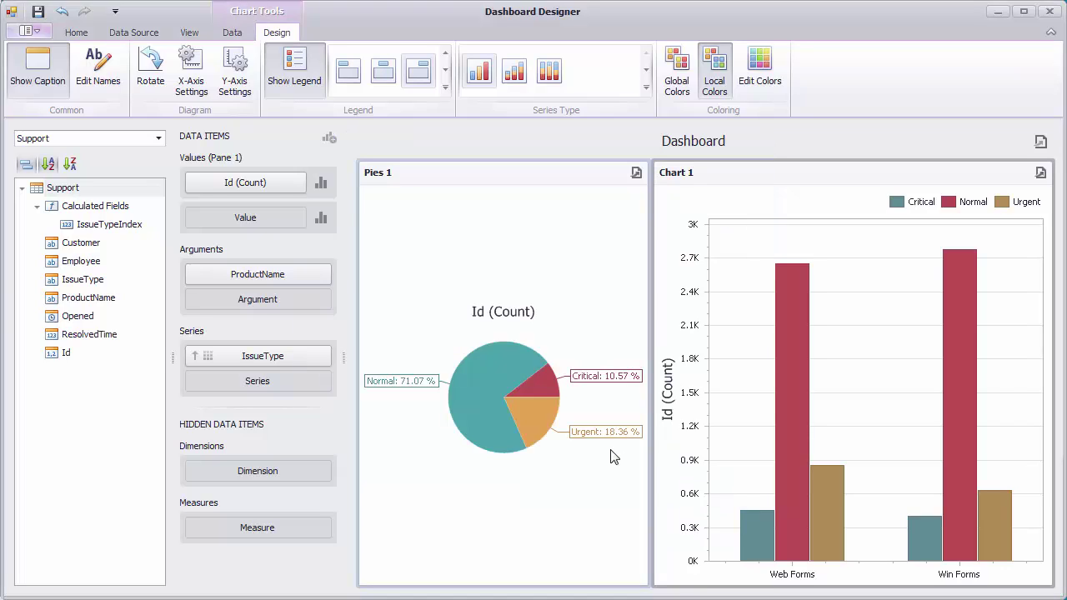
# Set ProductName's Color by to Hue so the Web Forms Normal bar shows magenta
pyautogui.click(326, 274)
pyautogui.moveTo(403, 365)
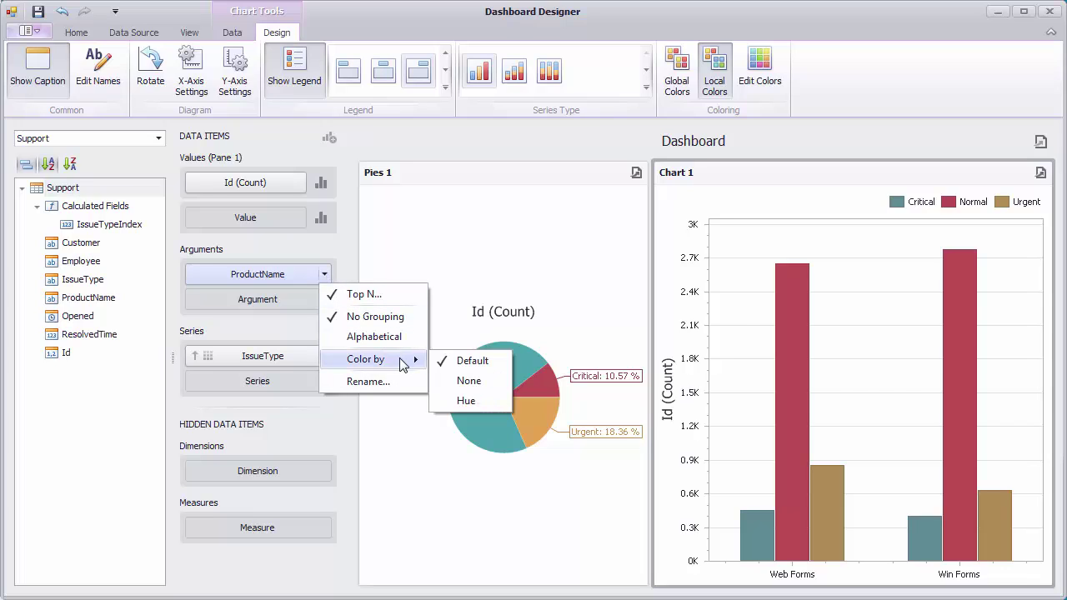
pyautogui.click(496, 402)
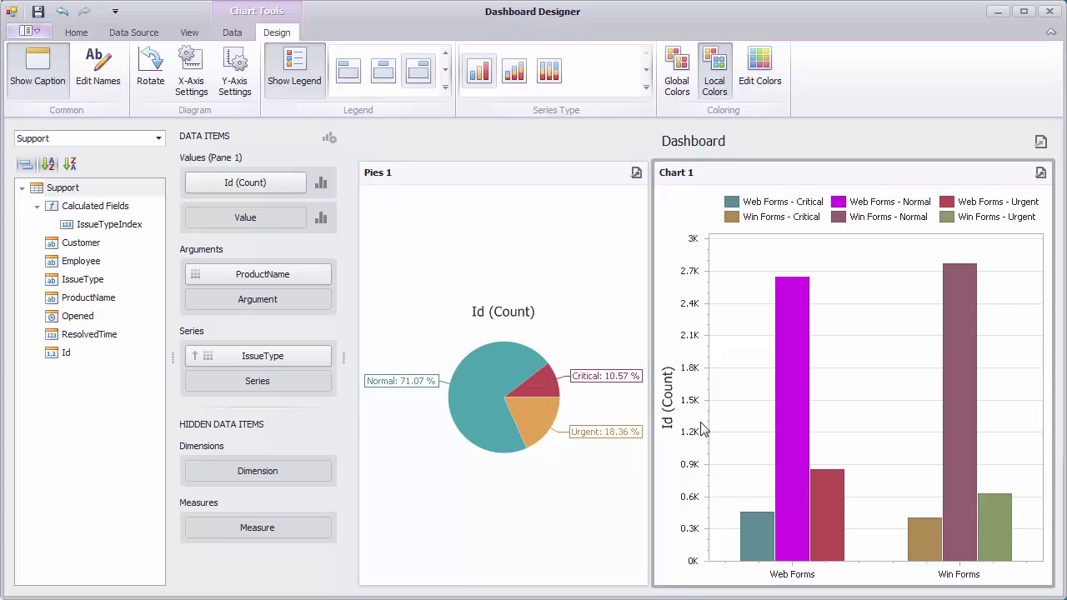
pyautogui.moveTo(778, 427)
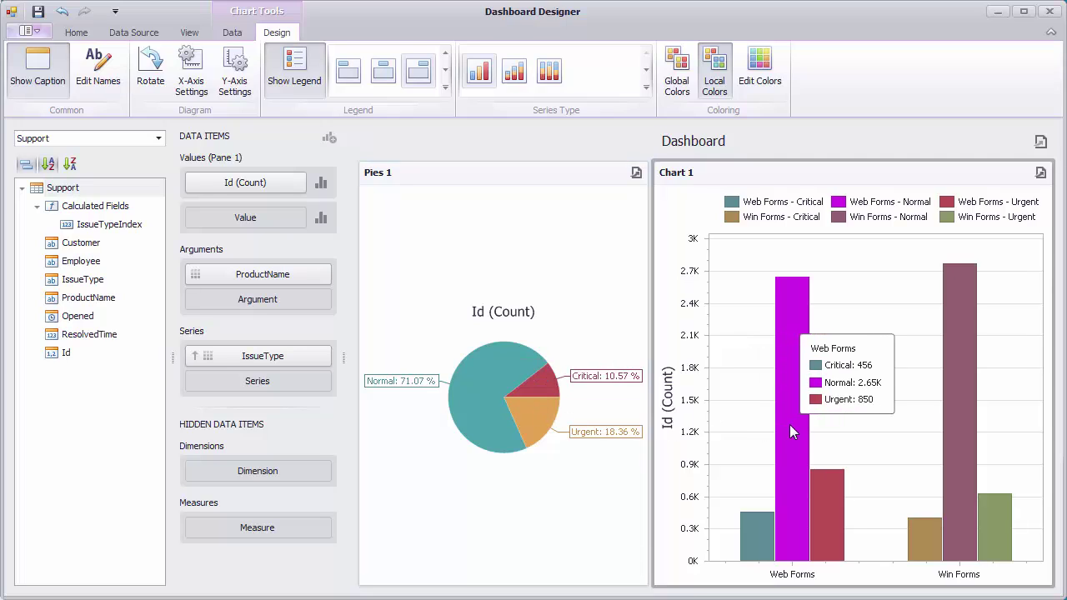